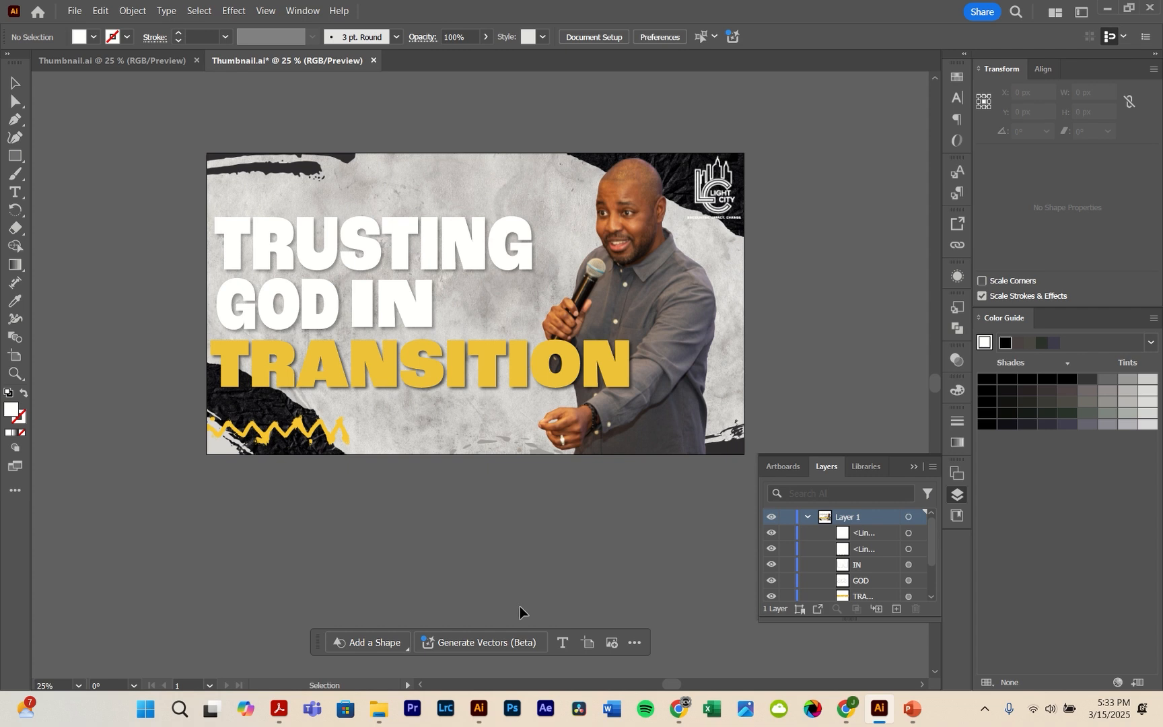
# Step: Switch to the Untitled-2 document window and select the headline text objects TRUSTING, GOD, IN and TRANSITION together
pyautogui.moveTo(484, 706)
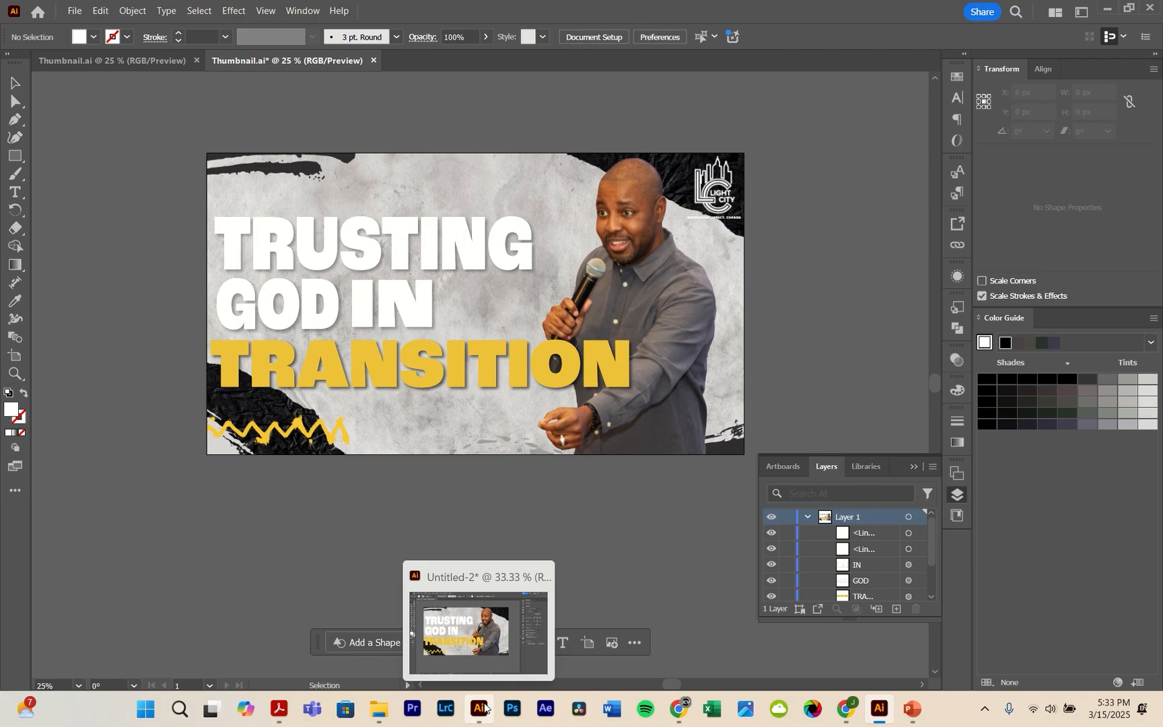
pyautogui.click(485, 707)
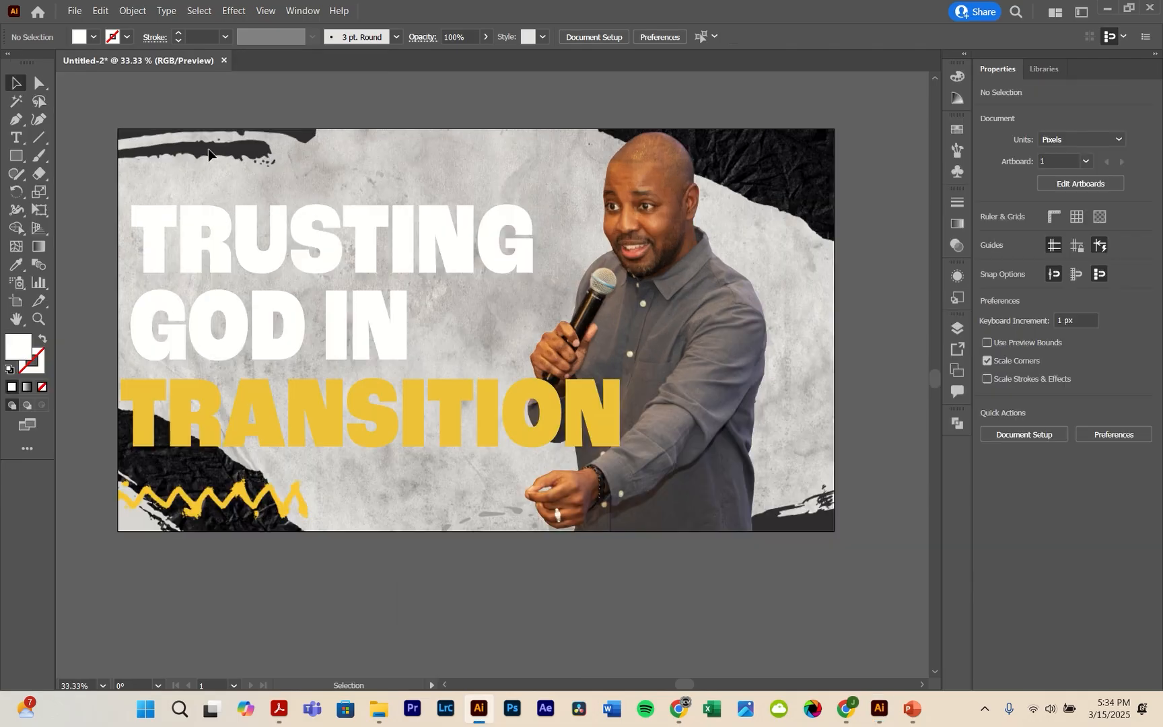
pyautogui.keyDown('shift'); pyautogui.click(160, 248); pyautogui.keyUp('shift')
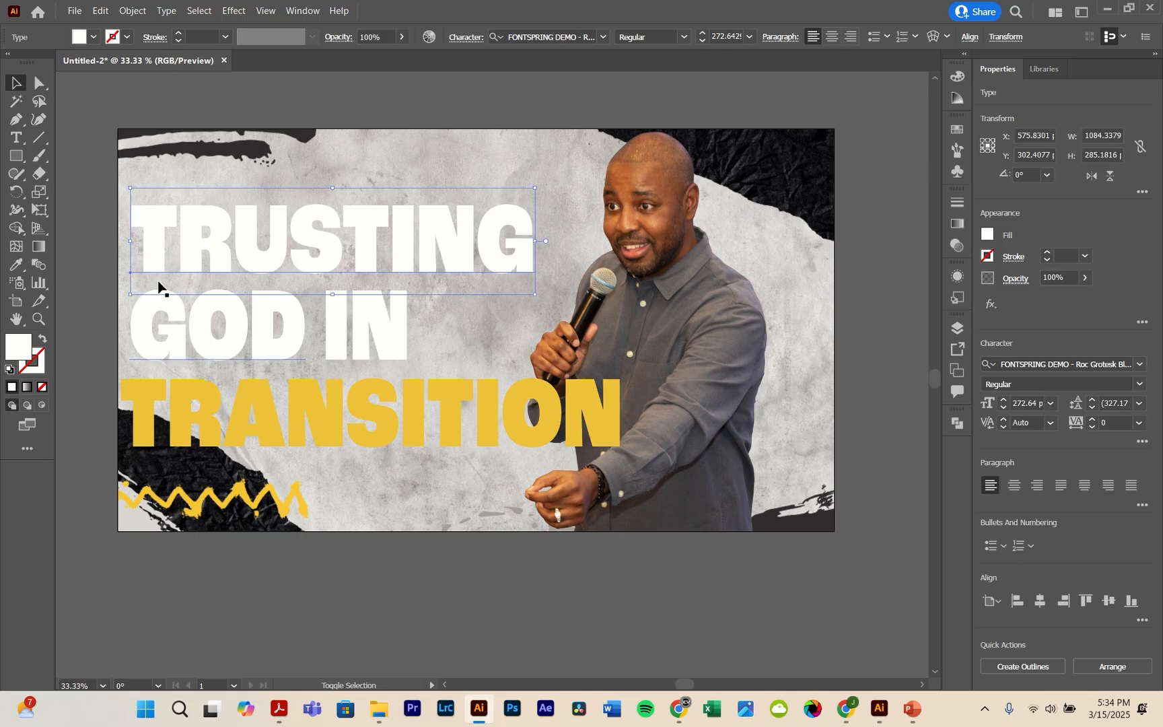
pyautogui.keyDown('shift'); pyautogui.click(152, 306); pyautogui.keyUp('shift')
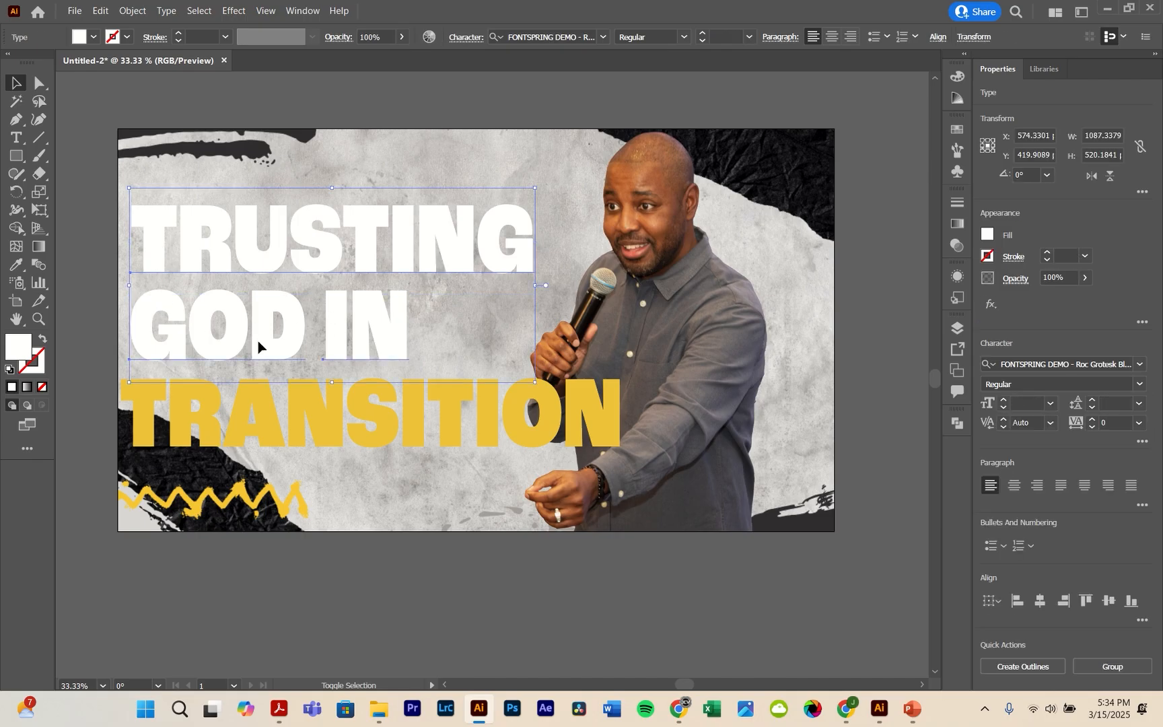
pyautogui.keyDown('shift'); pyautogui.click(152, 408); pyautogui.keyUp('shift')
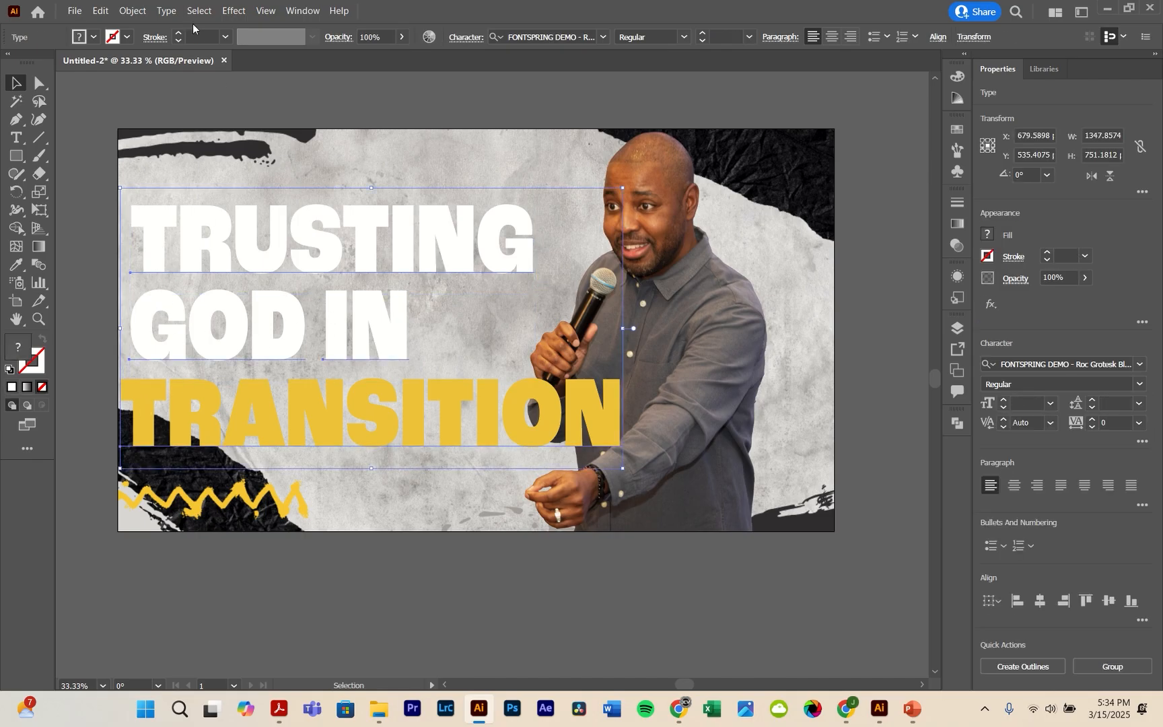
# Step: Start a Drop Shadow effect on the selected headline text with its opacity set to 65%
pyautogui.click(233, 10)
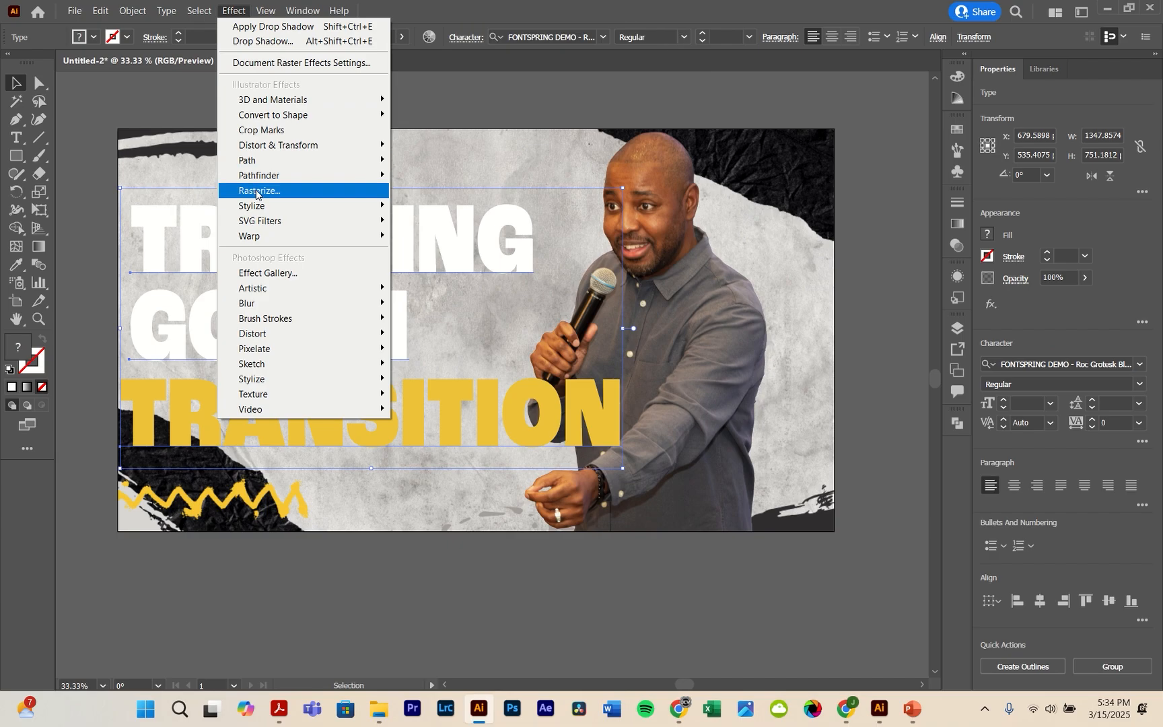
pyautogui.moveTo(301, 205)
pyautogui.click(426, 209)
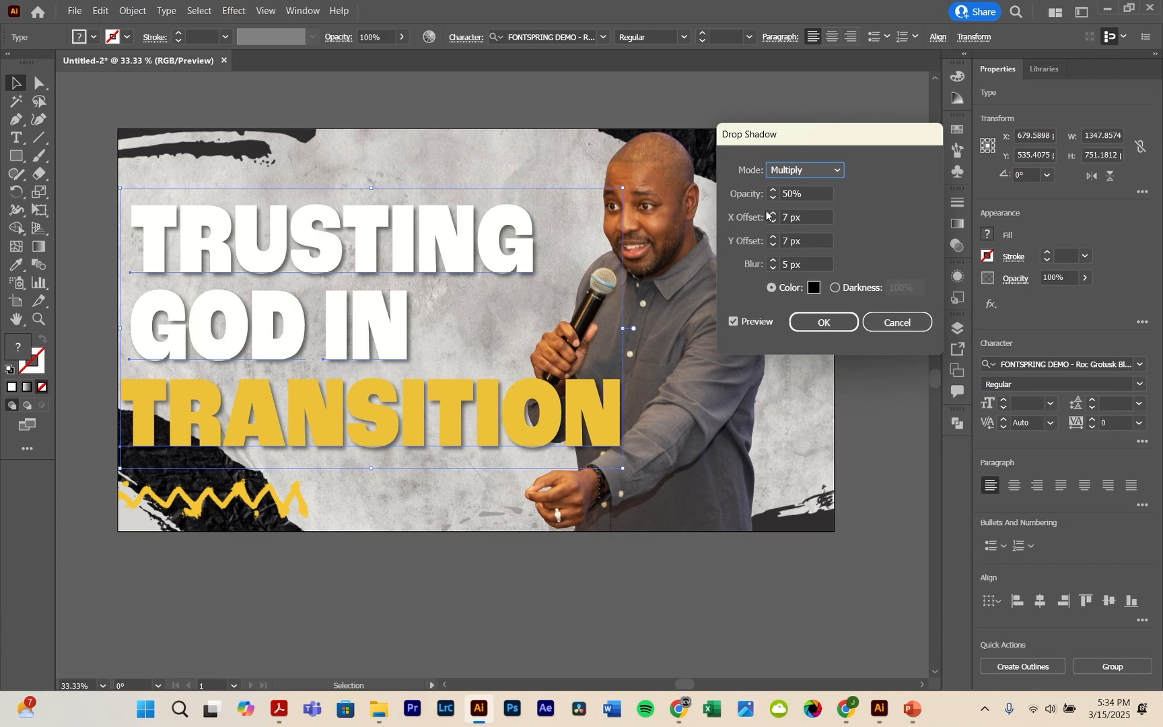
pyautogui.click(812, 192)
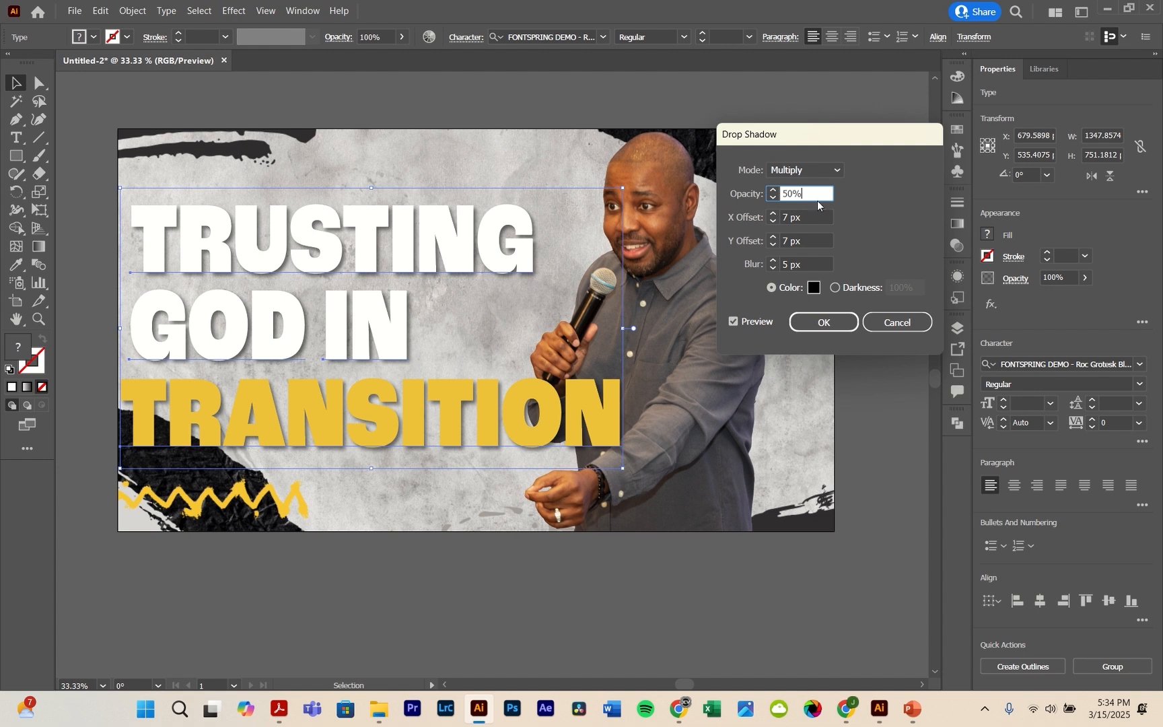
pyautogui.click(812, 216)
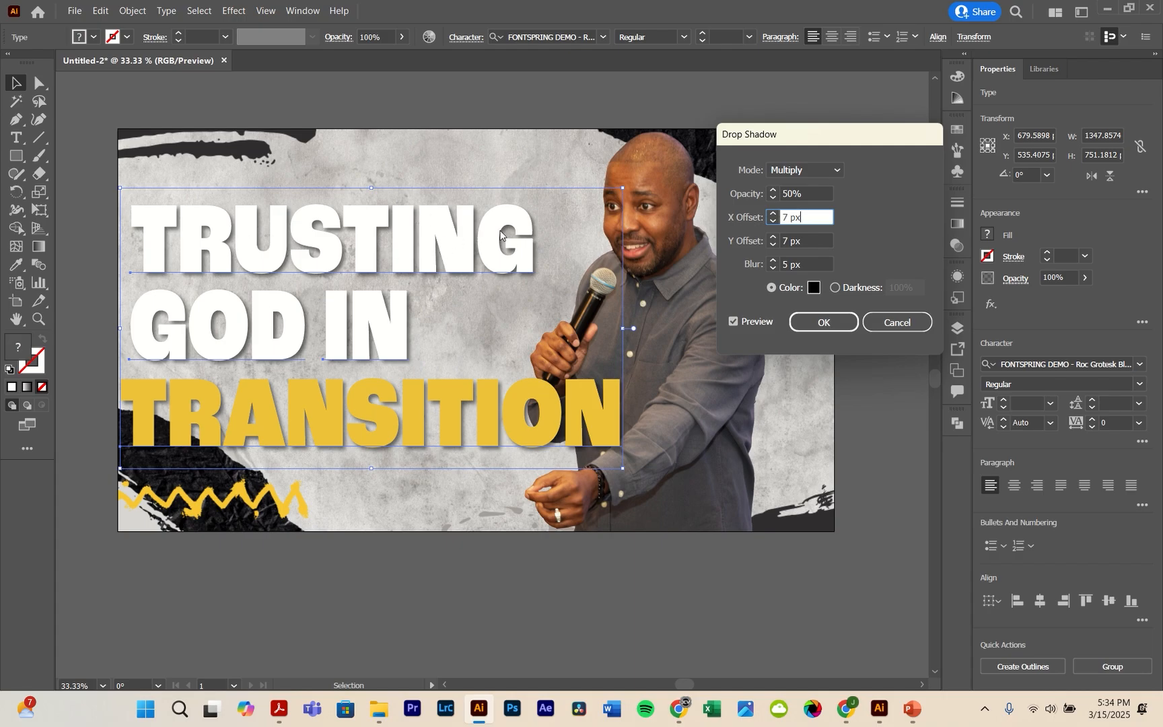
pyautogui.click(800, 192)
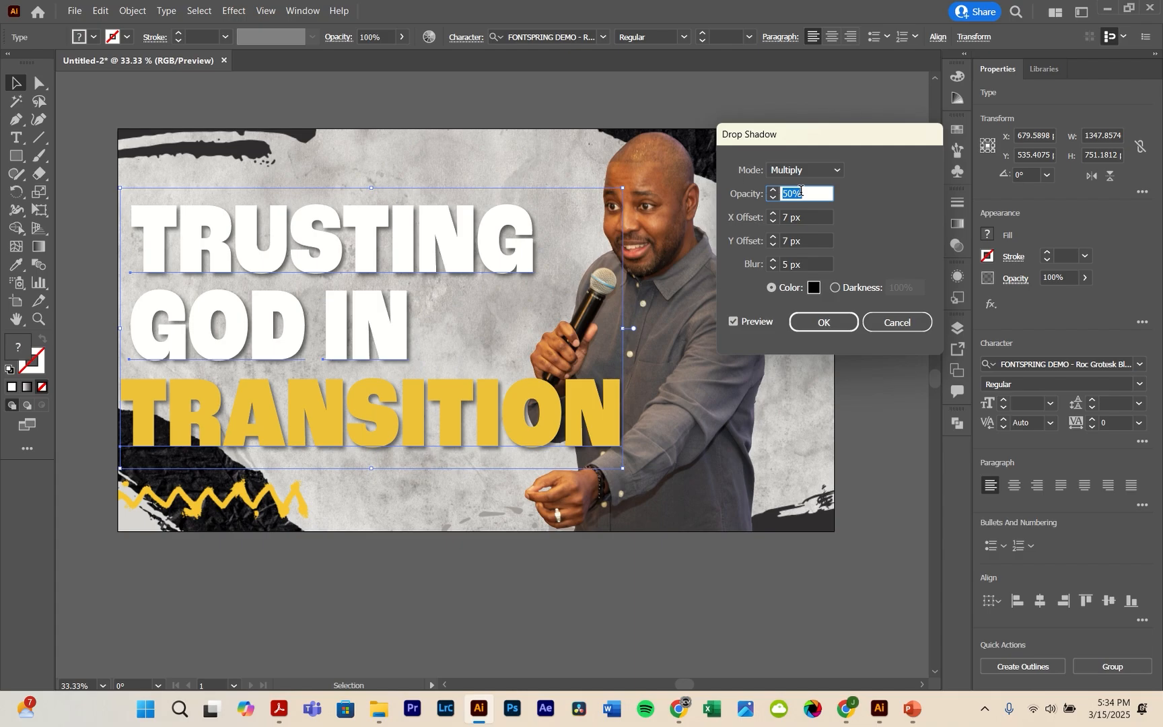
pyautogui.write('65')
pyautogui.click(839, 219)
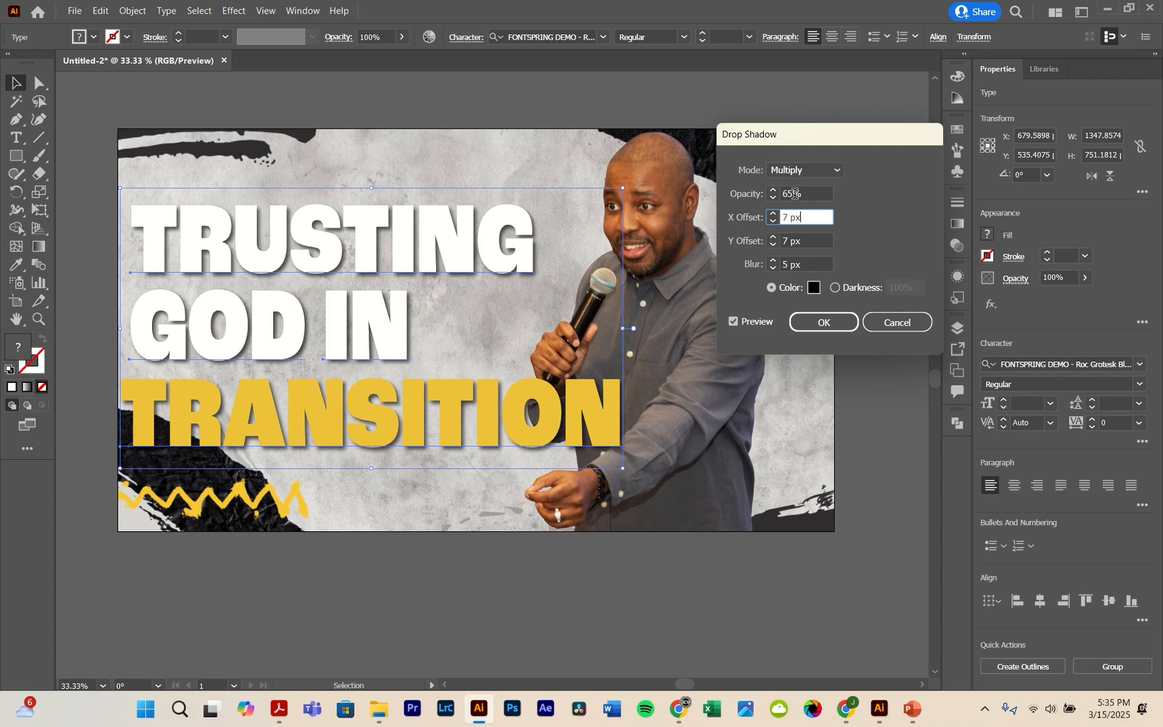
# Step: Set the drop shadow's opacity to 55%
pyautogui.click(795, 193)
pyautogui.write('55')
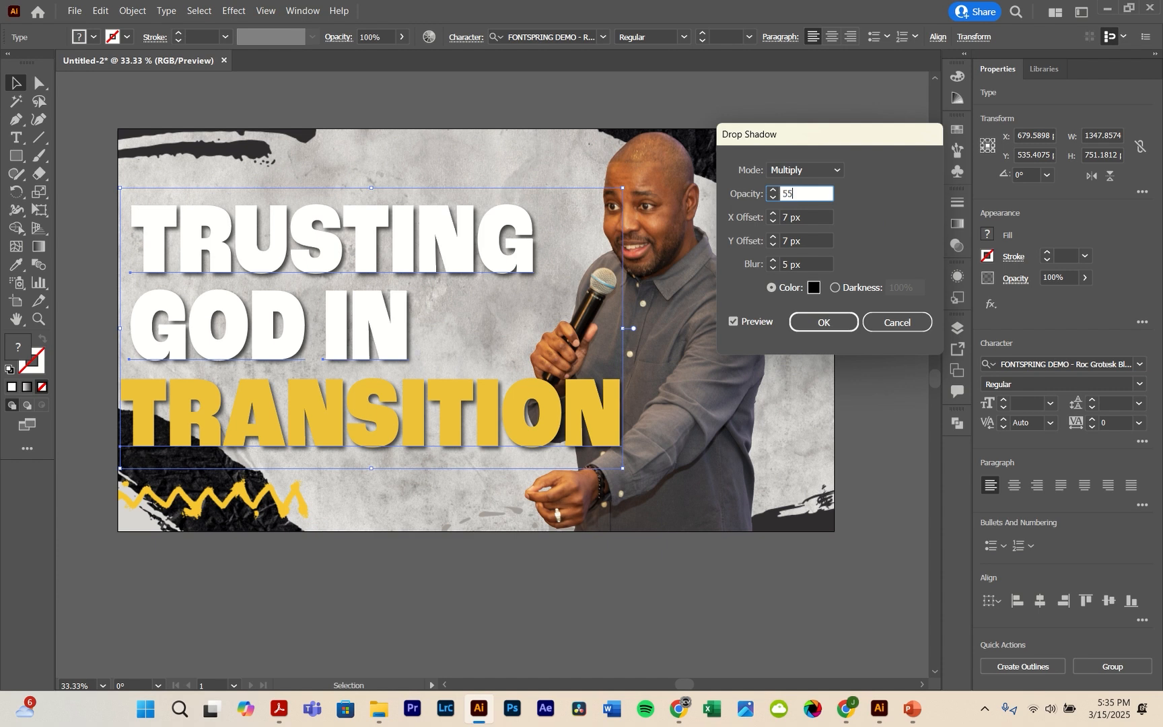
pyautogui.press('Tab')
# Step: Raise the drop shadow's X offset gradually to 20 px
pyautogui.click(774, 213)
pyautogui.click(773, 214)
pyautogui.click(774, 214)
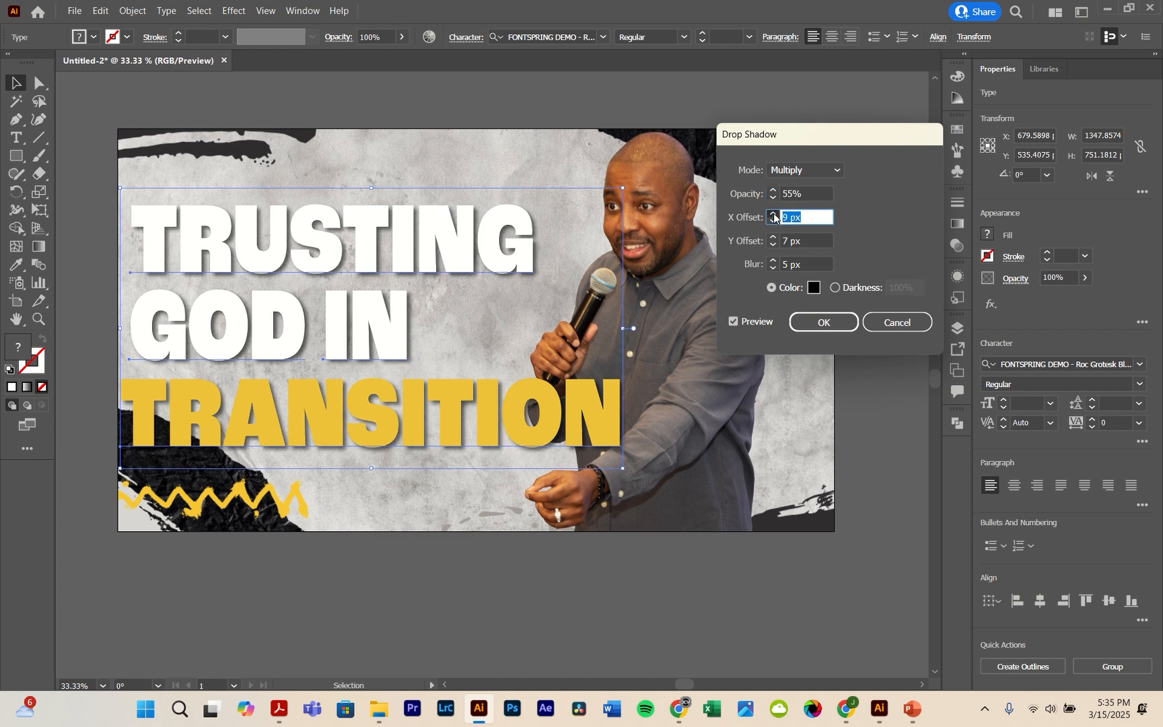
pyautogui.click(774, 213)
pyautogui.click(773, 214)
pyautogui.click(773, 213)
pyautogui.click(774, 213)
pyautogui.click(773, 212)
pyautogui.click(773, 212)
pyautogui.click(773, 213)
pyautogui.click(773, 213)
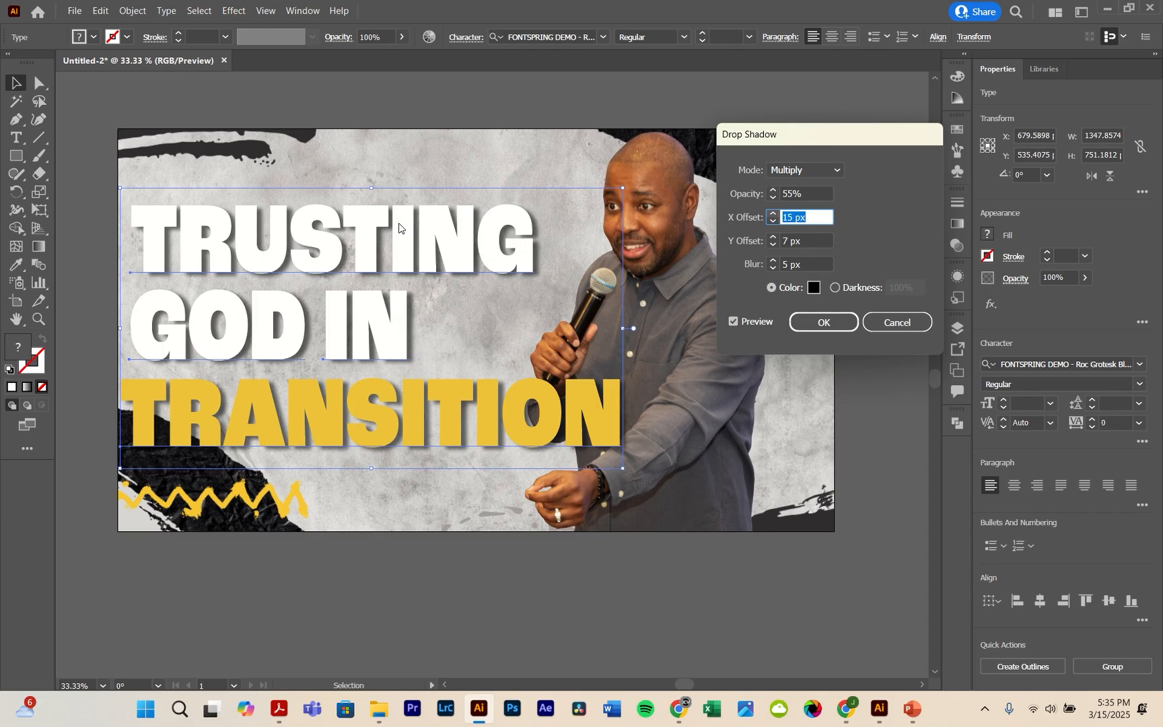
pyautogui.press('Up')
pyautogui.press('Up')
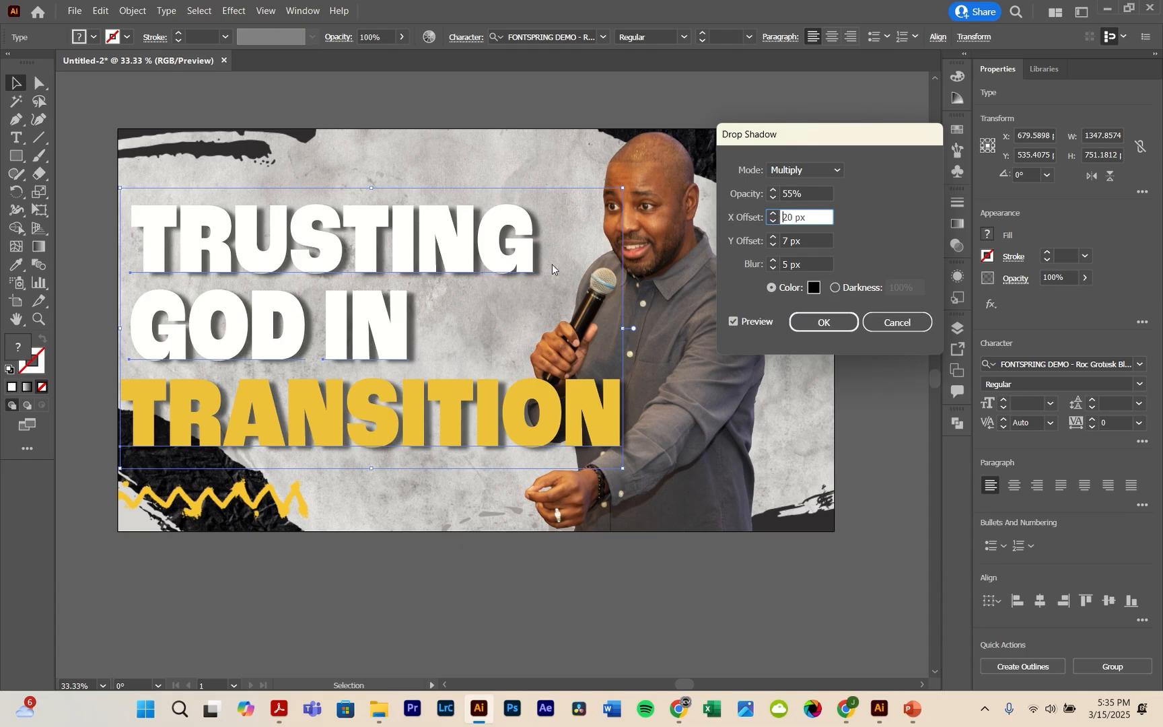
# Step: Lower the drop shadow's X offset gradually to about 4 px
pyautogui.click(774, 222)
pyautogui.click(774, 222)
pyautogui.click(774, 222)
pyautogui.click(774, 222)
pyautogui.click(774, 222)
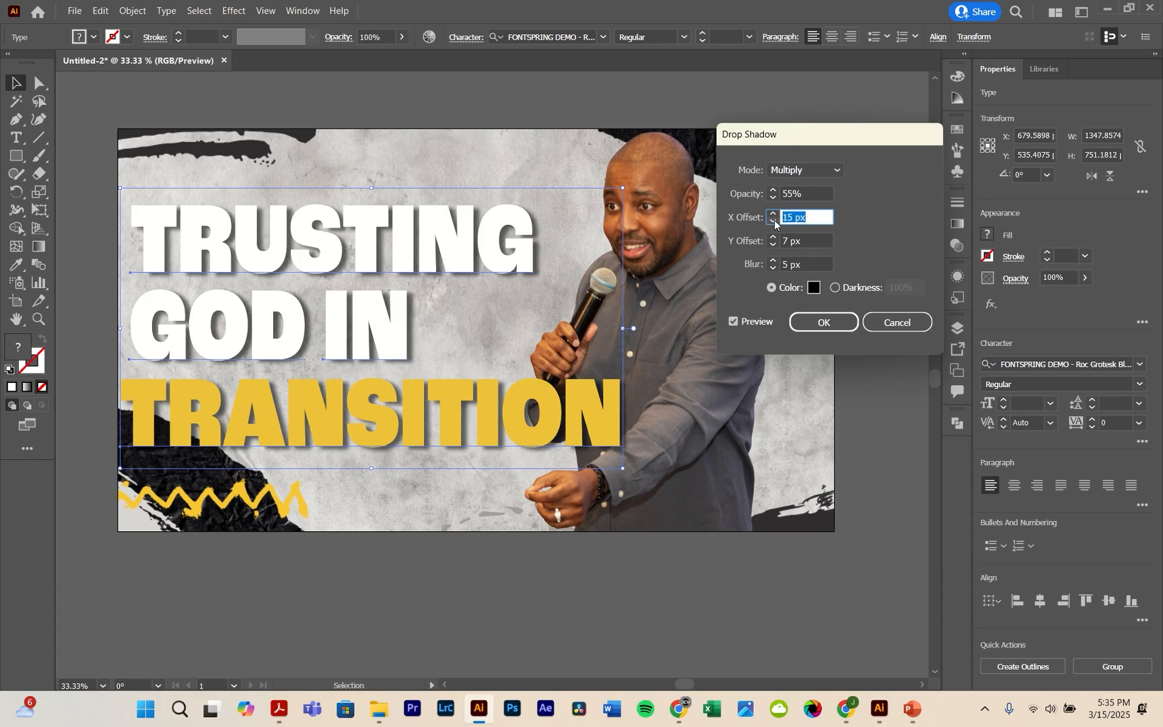
pyautogui.click(774, 222)
pyautogui.click(775, 223)
pyautogui.click(774, 222)
pyautogui.click(774, 222)
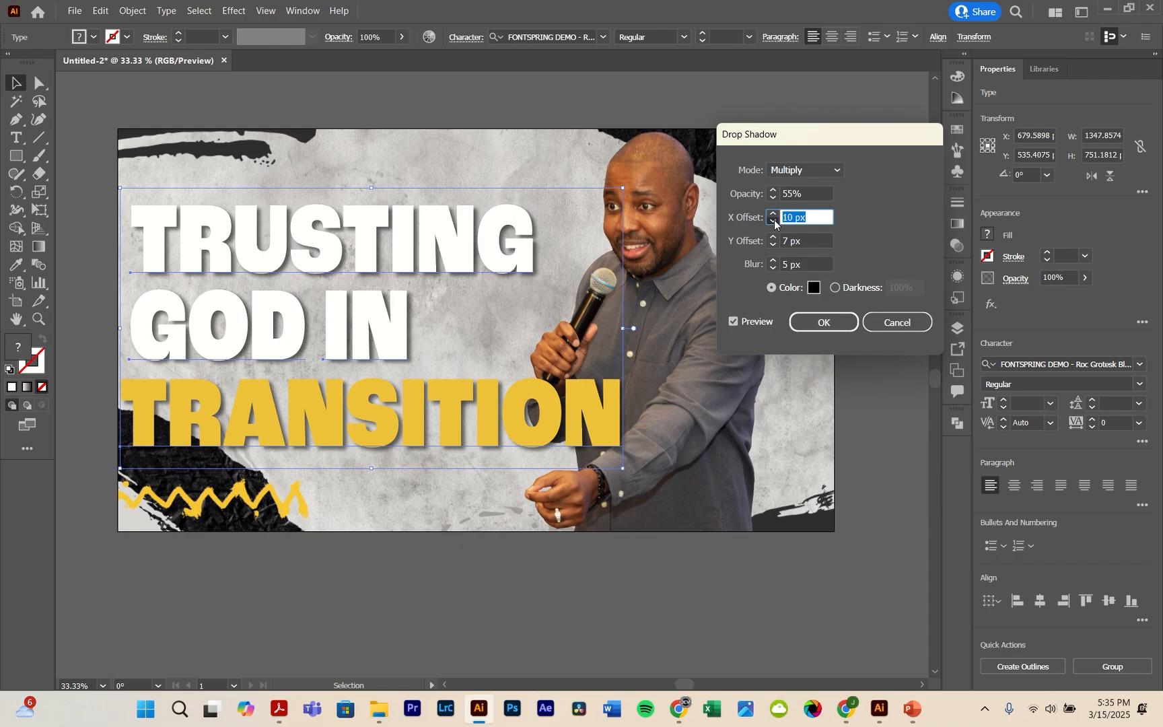
pyautogui.click(774, 222)
pyautogui.click(774, 222)
pyautogui.click(774, 222)
pyautogui.click(774, 223)
pyautogui.click(774, 222)
pyautogui.click(774, 222)
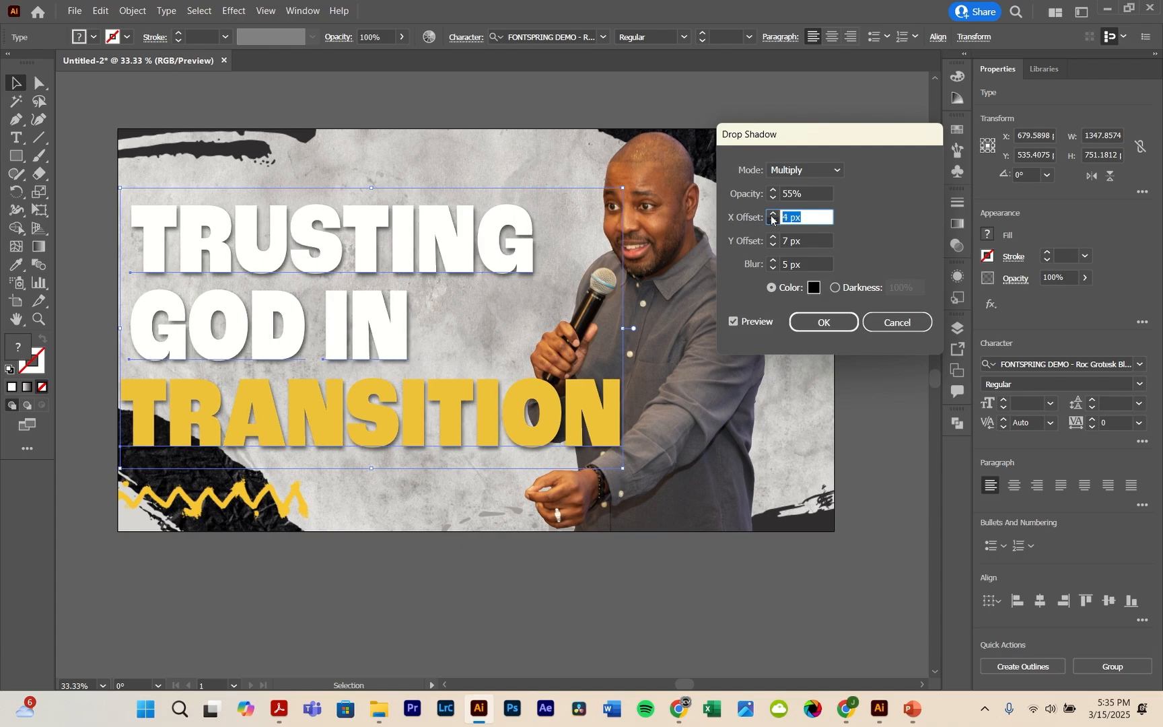
pyautogui.click(774, 222)
pyautogui.click(774, 222)
# Step: Set both the X offset and the Y offset of the drop shadow to 10 px
pyautogui.click(785, 214)
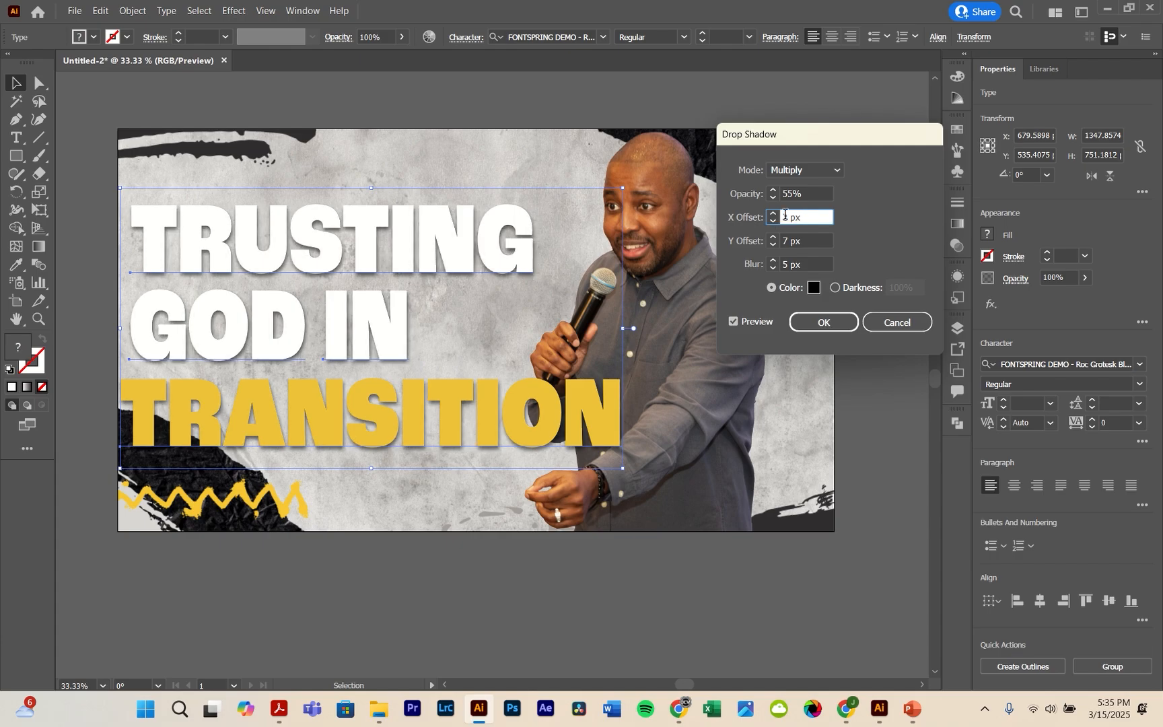
pyautogui.press('BackSpace')
pyautogui.write('10')
pyautogui.press('Tab')
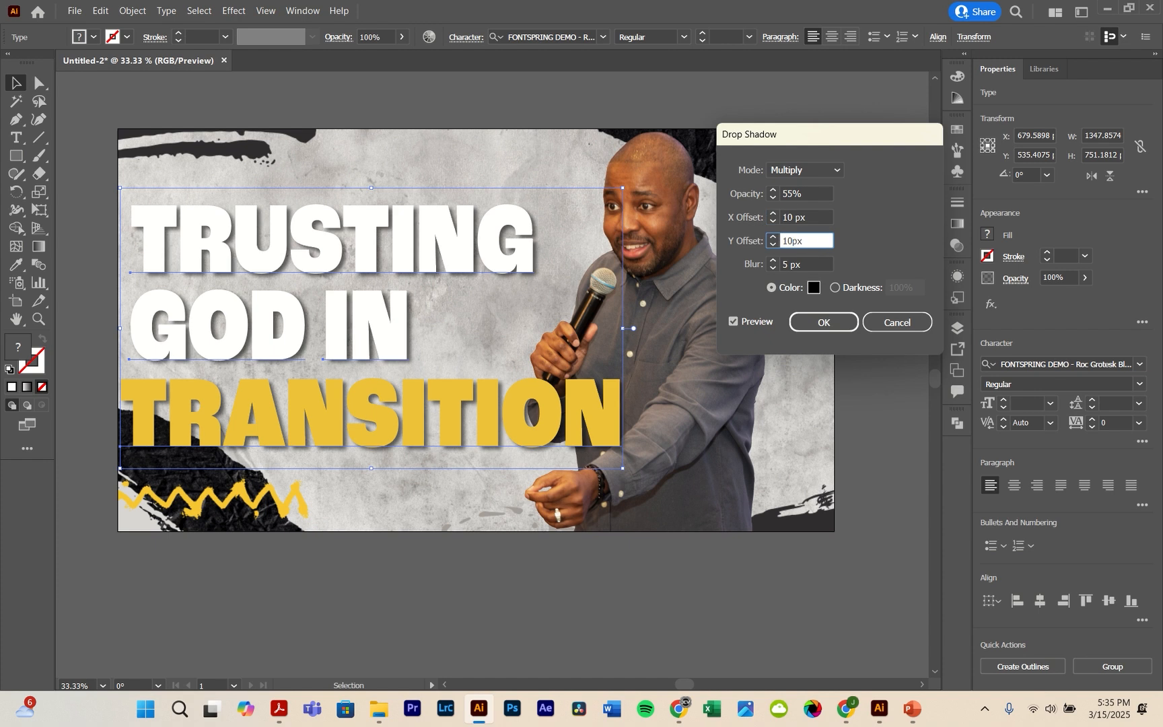
pyautogui.press('Tab')
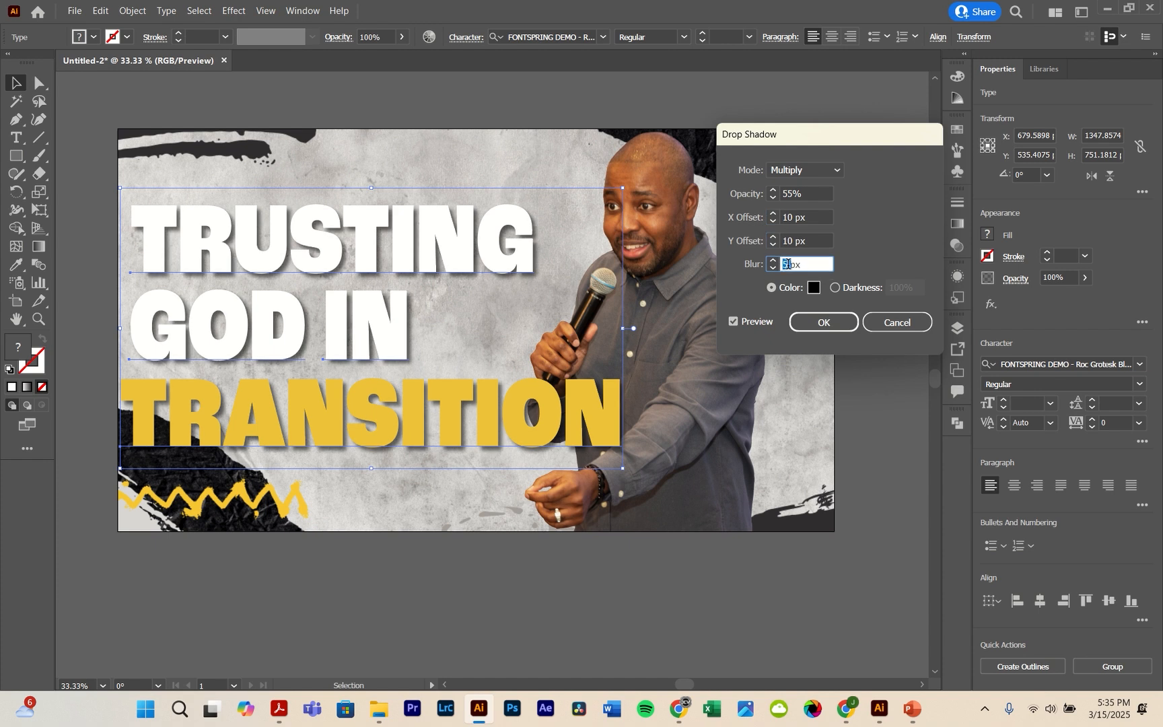
# Step: Try a 10 px blur on the shadow, then set the blur to 5 px and apply the effect
pyautogui.write('10')
pyautogui.click(823, 240)
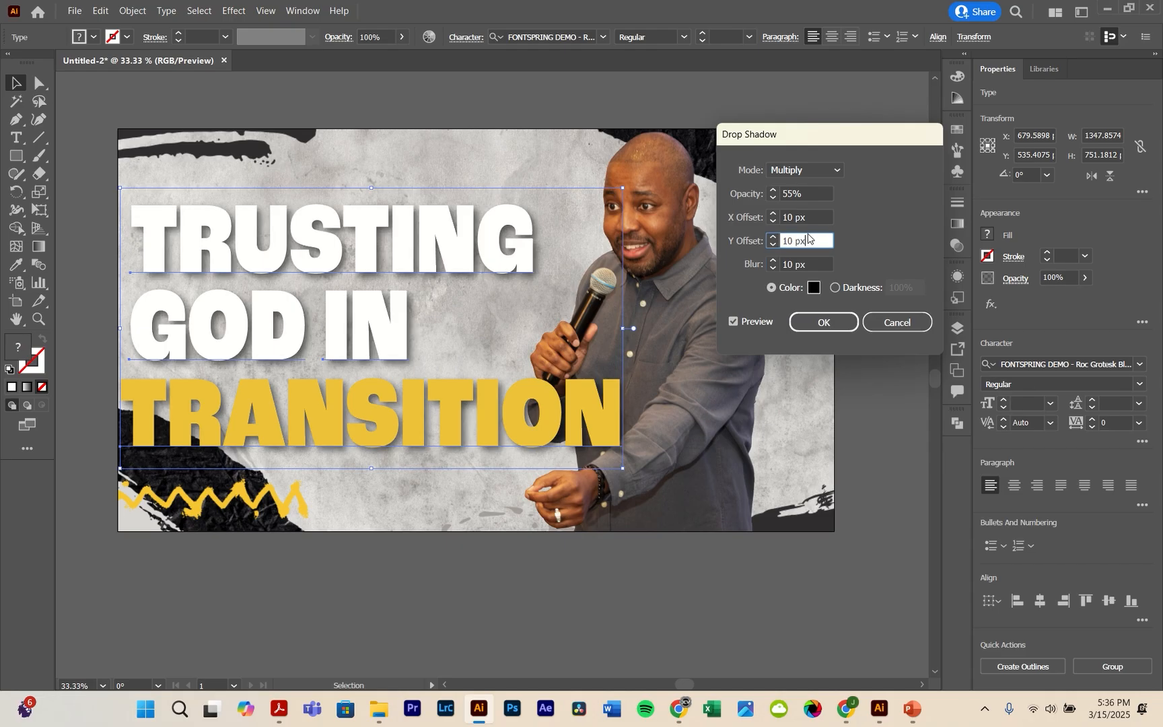
pyautogui.doubleClick(793, 263)
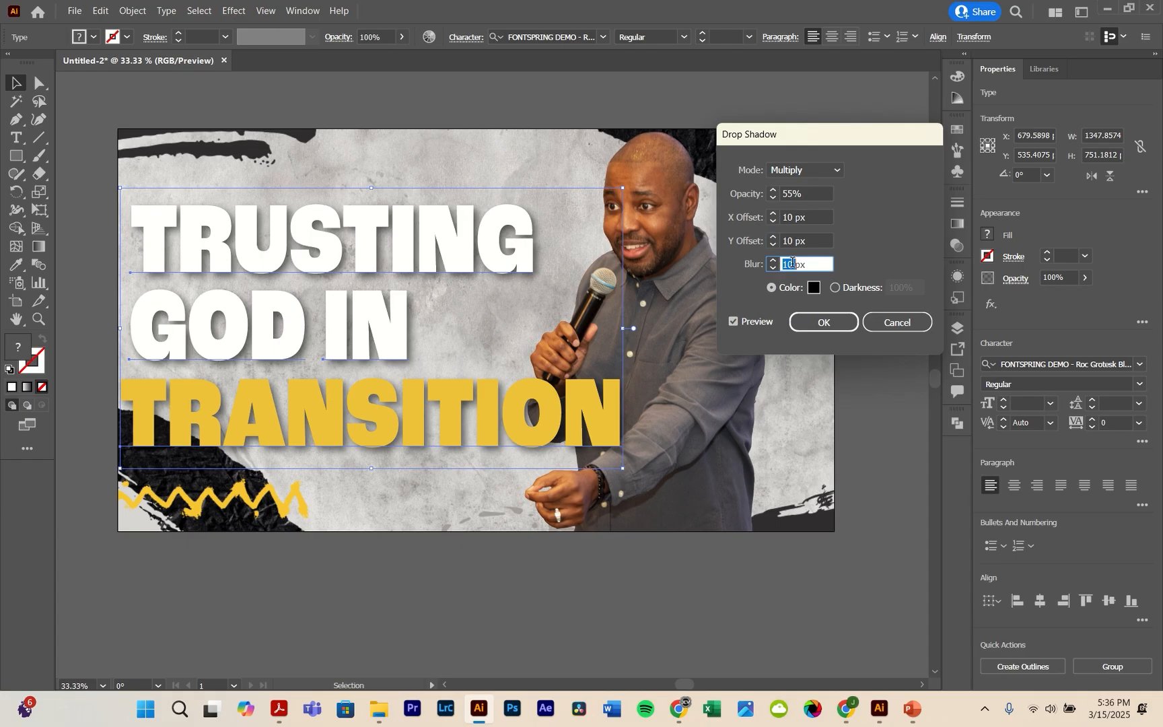
pyautogui.write('5')
pyautogui.click(810, 240)
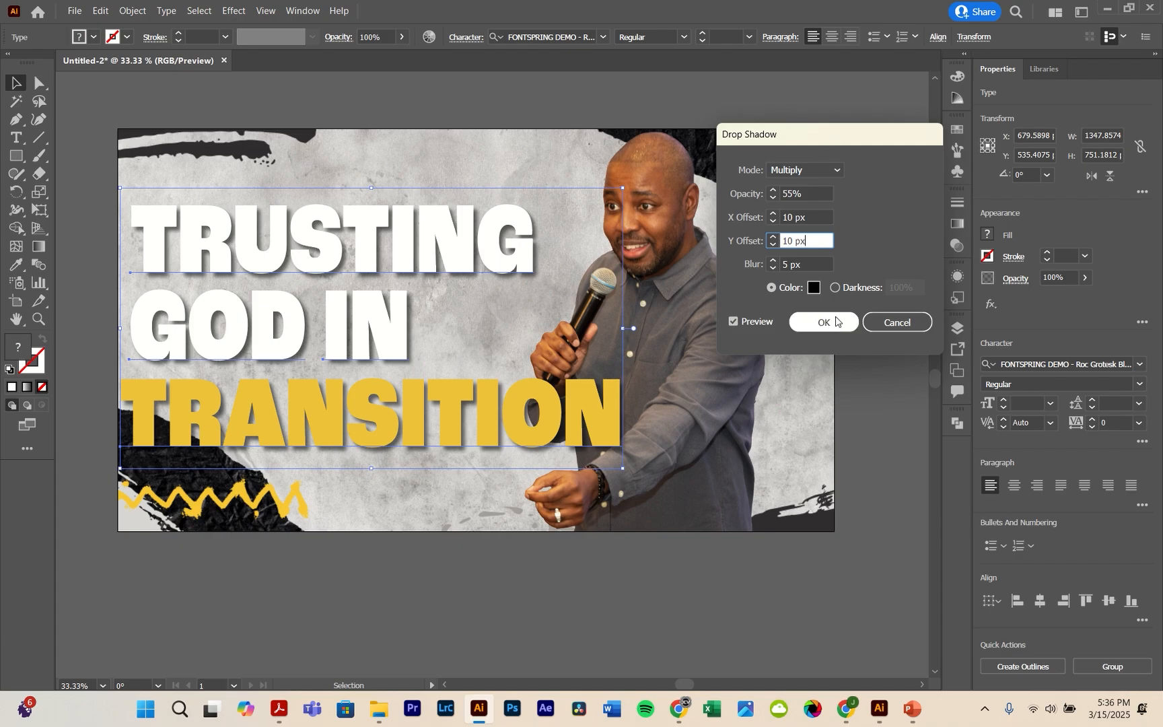
pyautogui.click(828, 324)
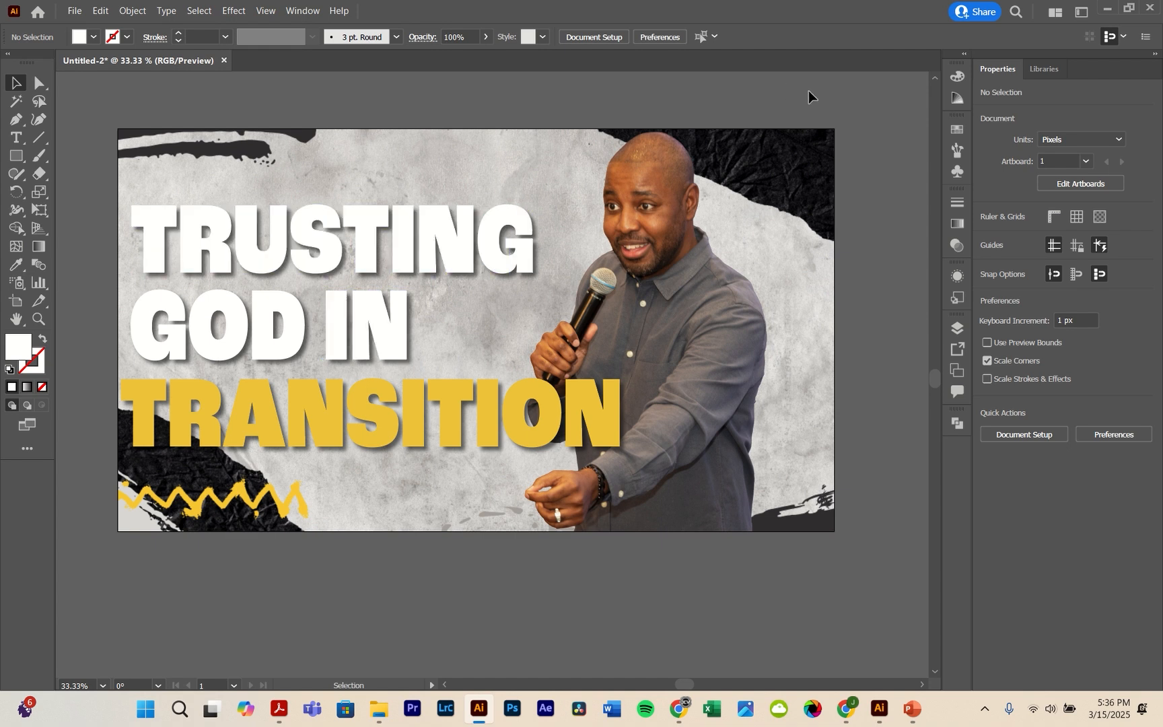
# Step: Undo the drop shadow on the headline text and clear the selection
pyautogui.hotkey('ctrl', 'z')
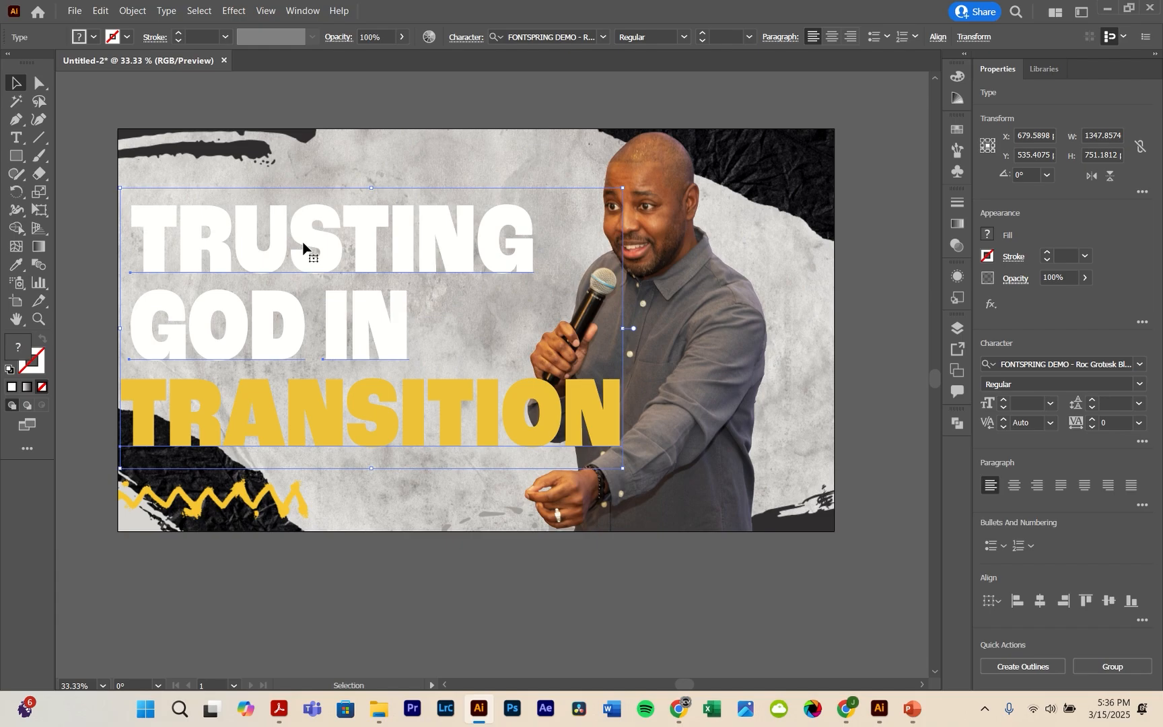
pyautogui.click(361, 154)
# Step: Duplicate the TRUSTING text, placing the copy above the original across the artboard's upper edge
pyautogui.click(371, 233)
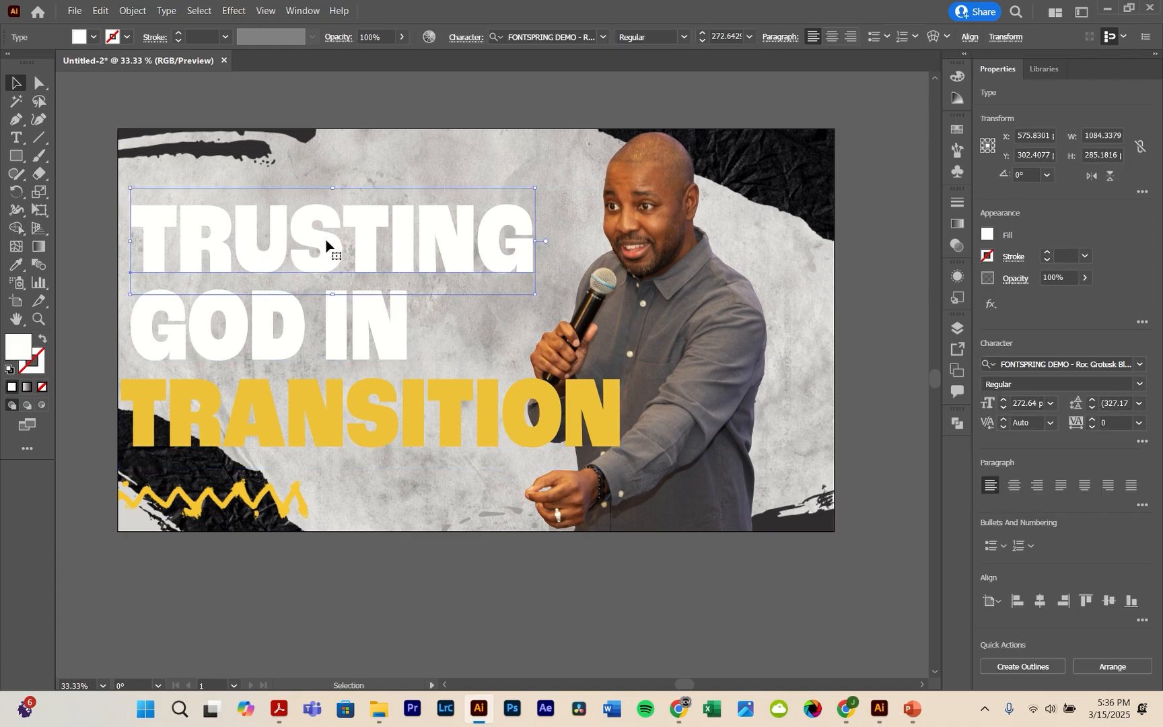
pyautogui.keyDown('alt'); pyautogui.moveTo(306, 237); pyautogui.dragTo(321, 135); pyautogui.keyUp('alt')
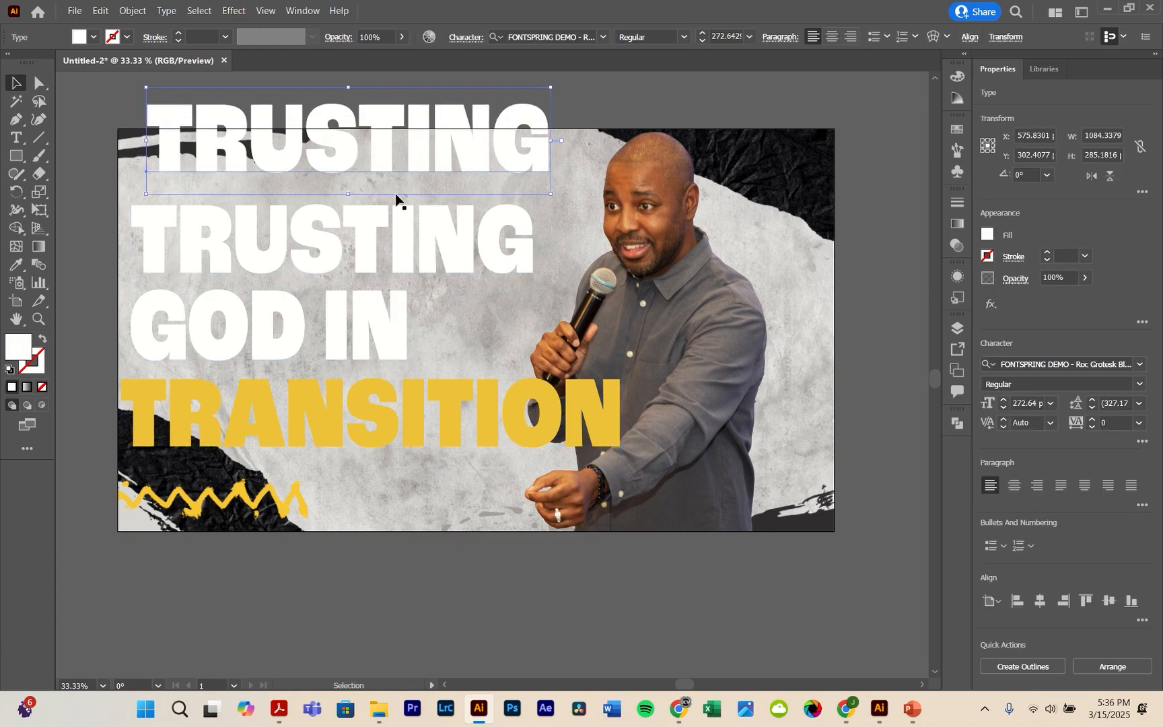
pyautogui.click(303, 229)
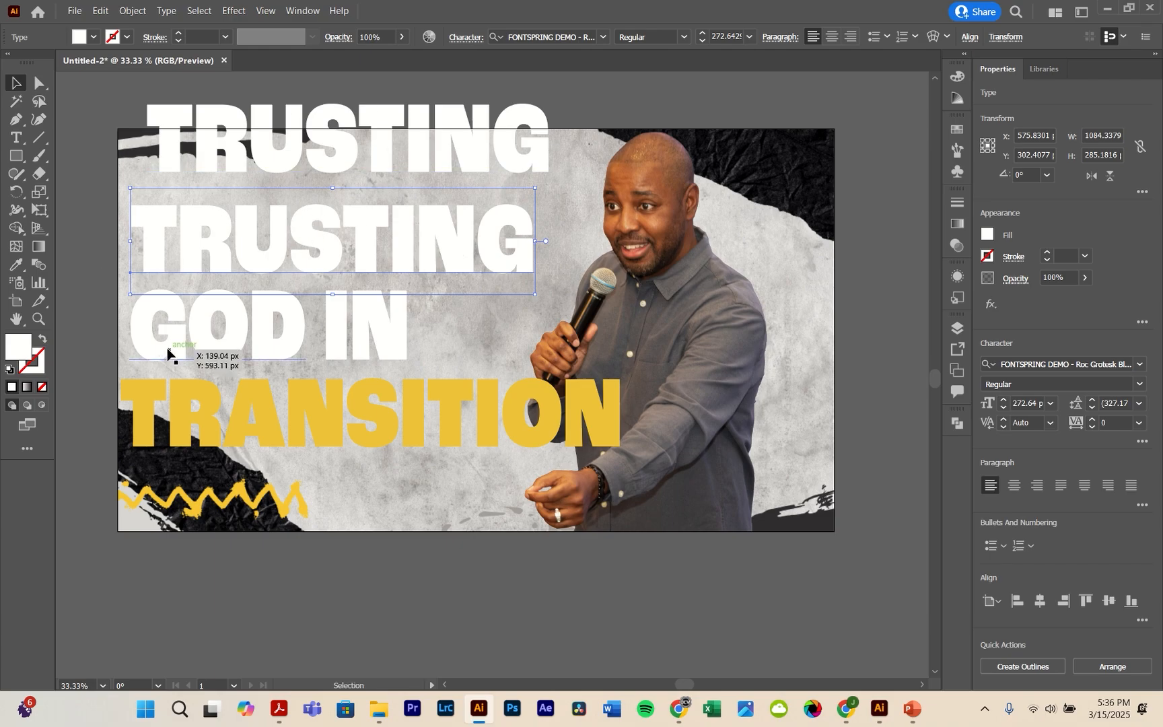
# Step: Copy the hex code of the TRANSITION text's yellow fill, leaving its color unchanged
pyautogui.click(186, 397)
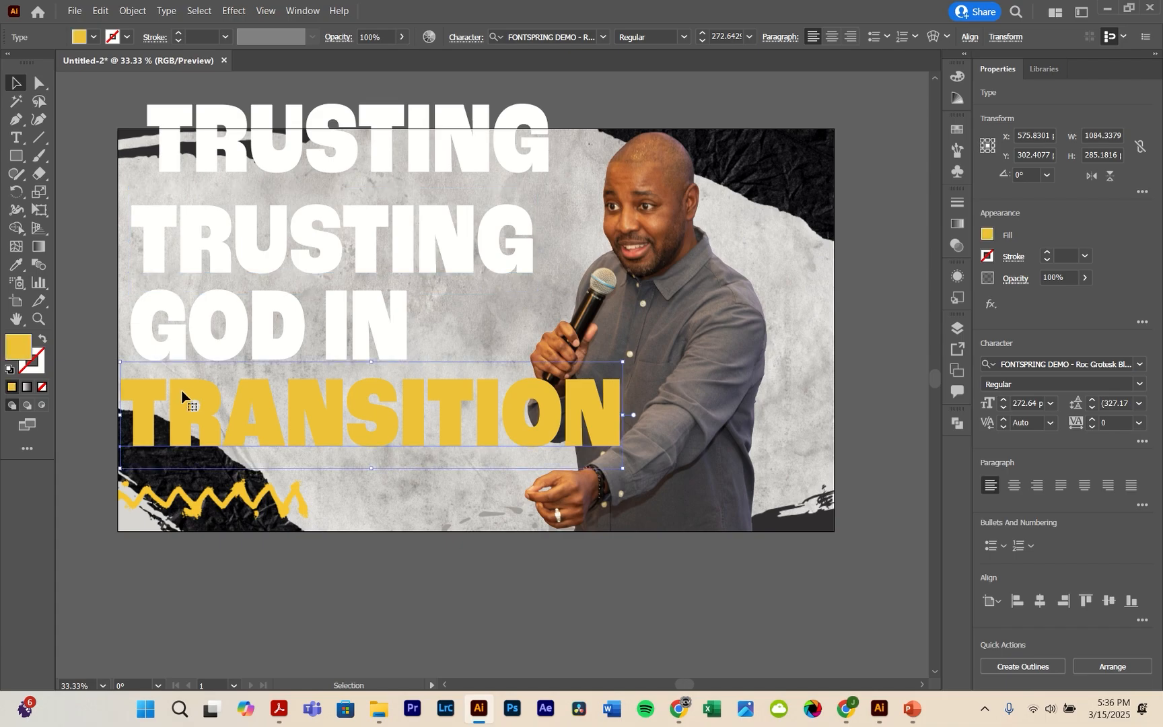
pyautogui.doubleClick(18, 347)
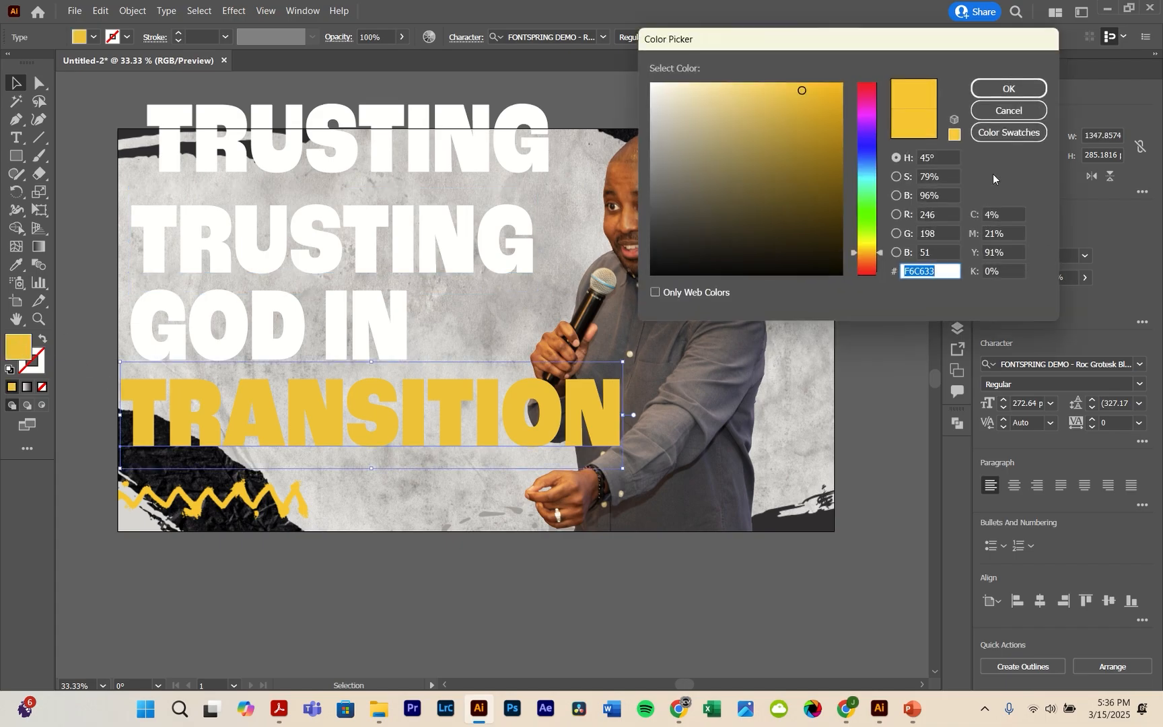
pyautogui.click(1005, 113)
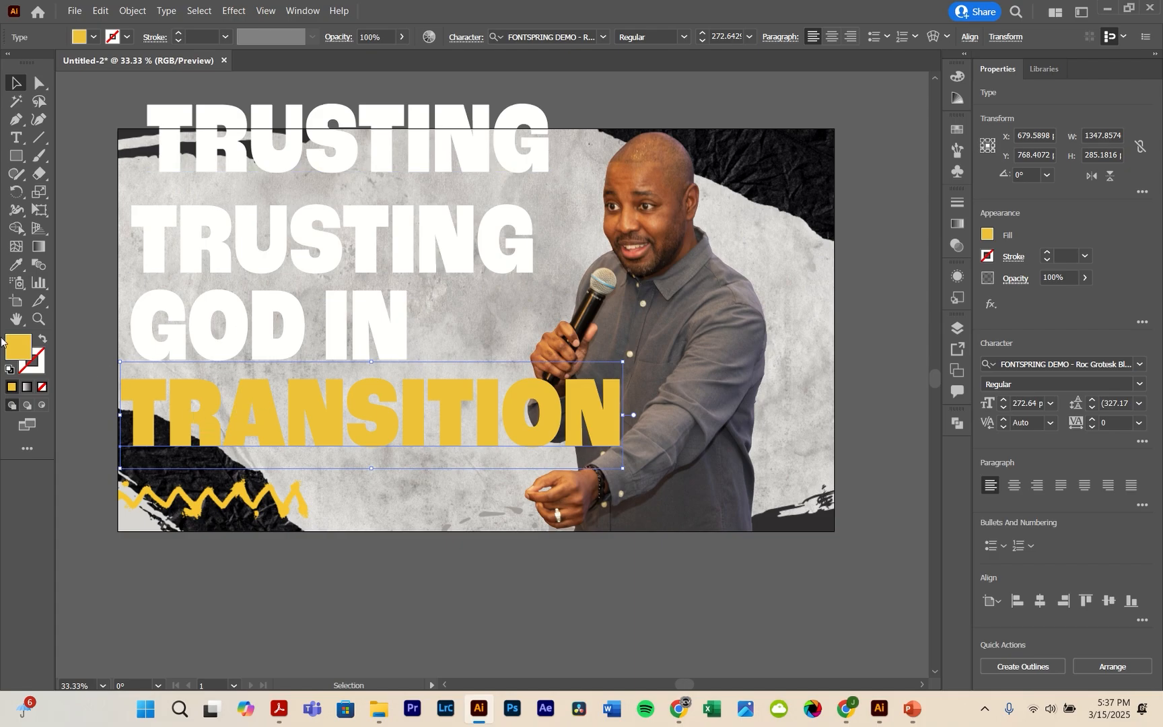
pyautogui.doubleClick(20, 348)
pyautogui.press('Escape')
# Step: Set the fill color of the duplicate TRUSTING text to F6C633
pyautogui.click(269, 148)
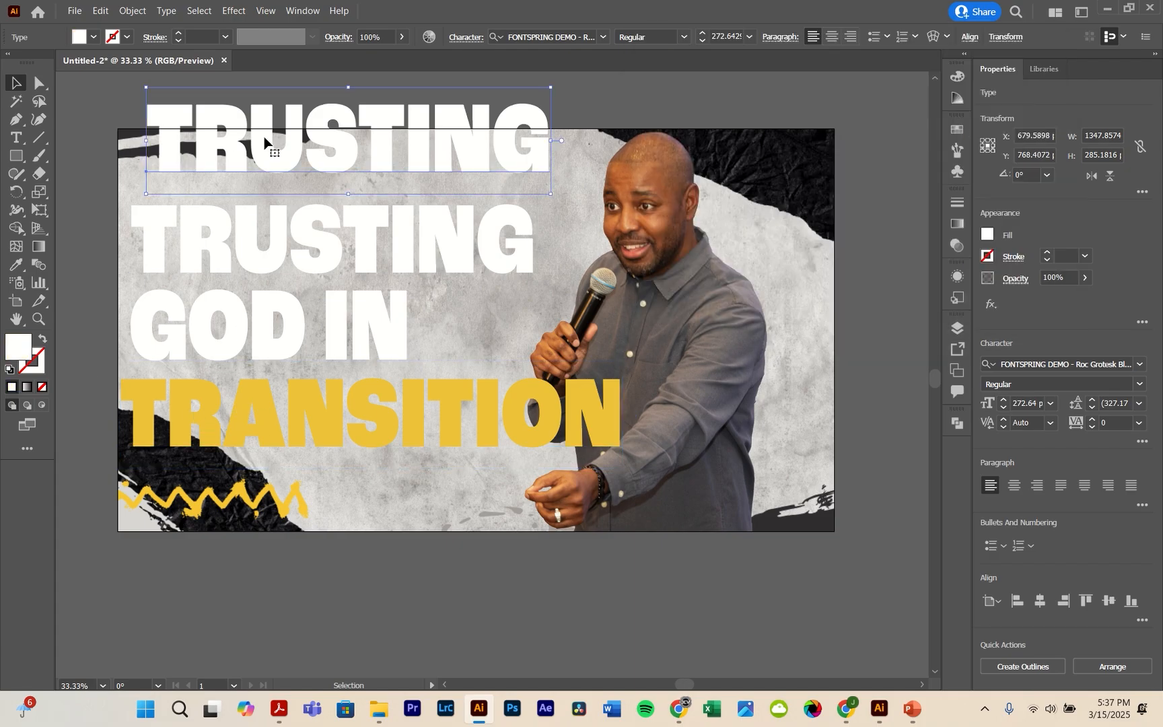
pyautogui.doubleClick(11, 348)
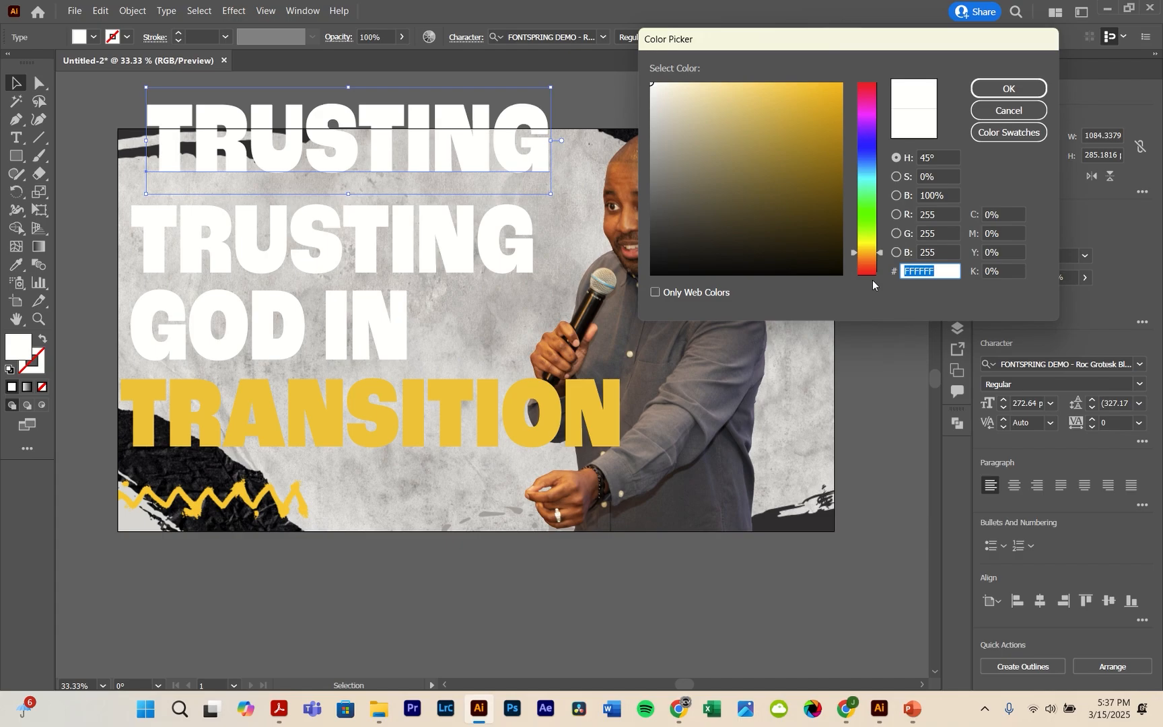
pyautogui.write('F6C633')
pyautogui.click(1009, 89)
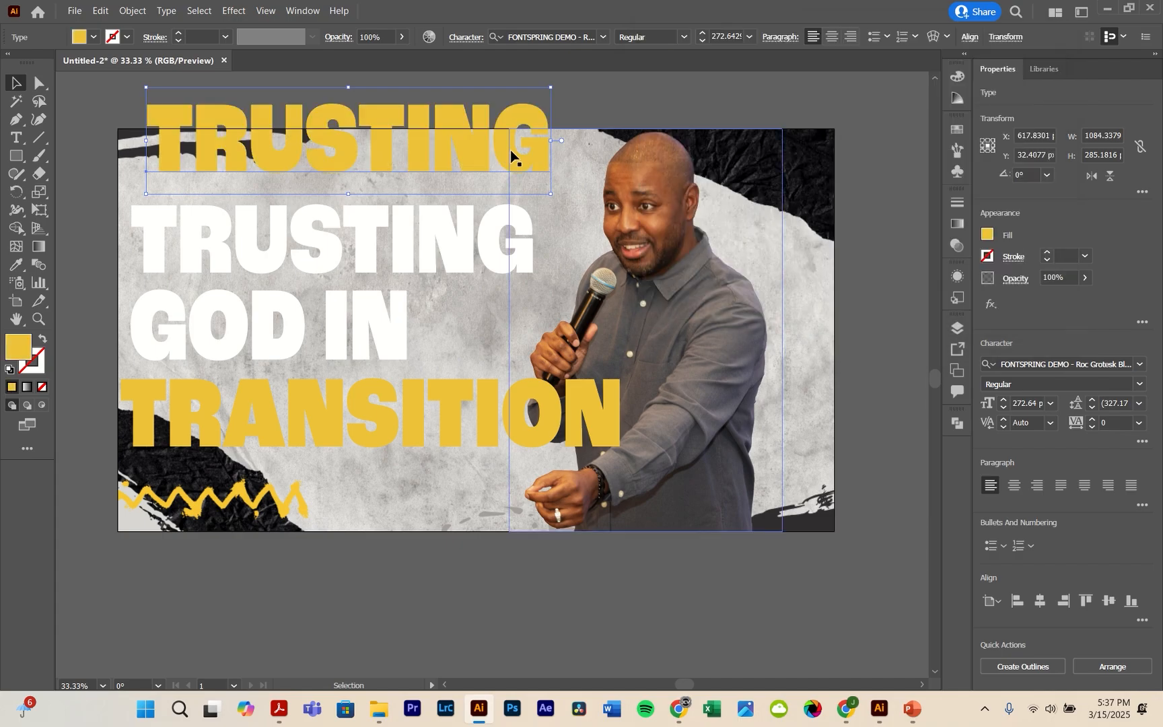
# Step: Move the yellow TRUSTING copy onto the white original, offset about 13 px to the right
pyautogui.moveTo(410, 151); pyautogui.dragTo(395, 249)
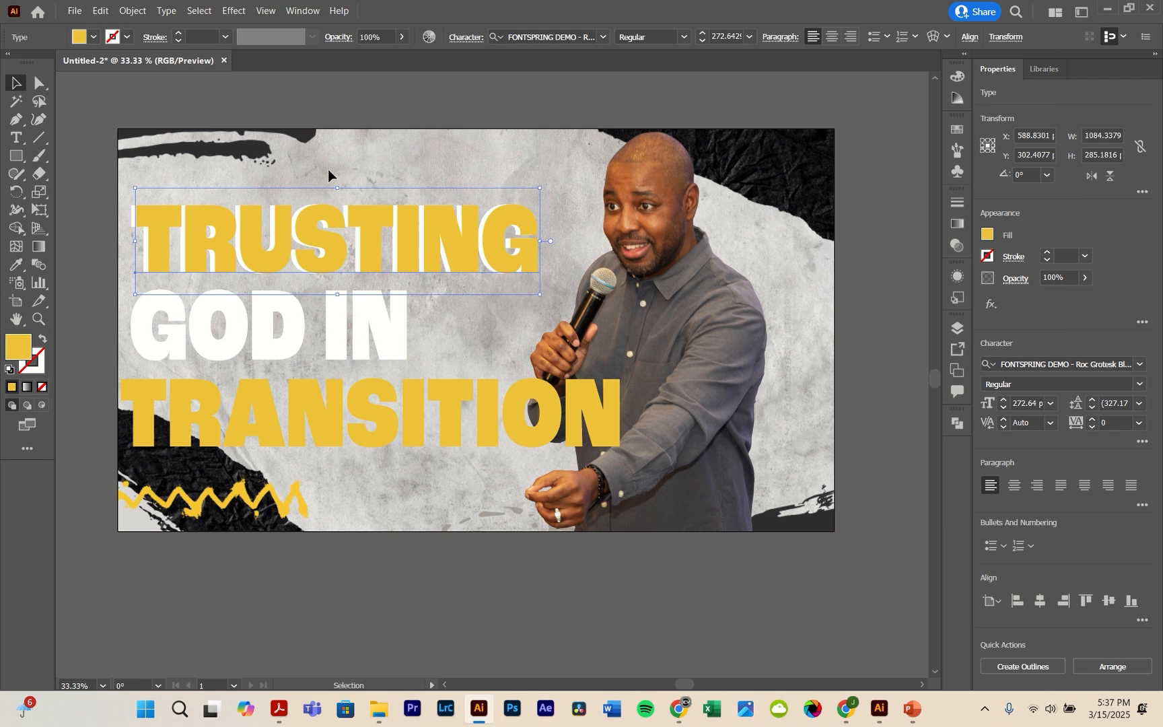
pyautogui.click(470, 199)
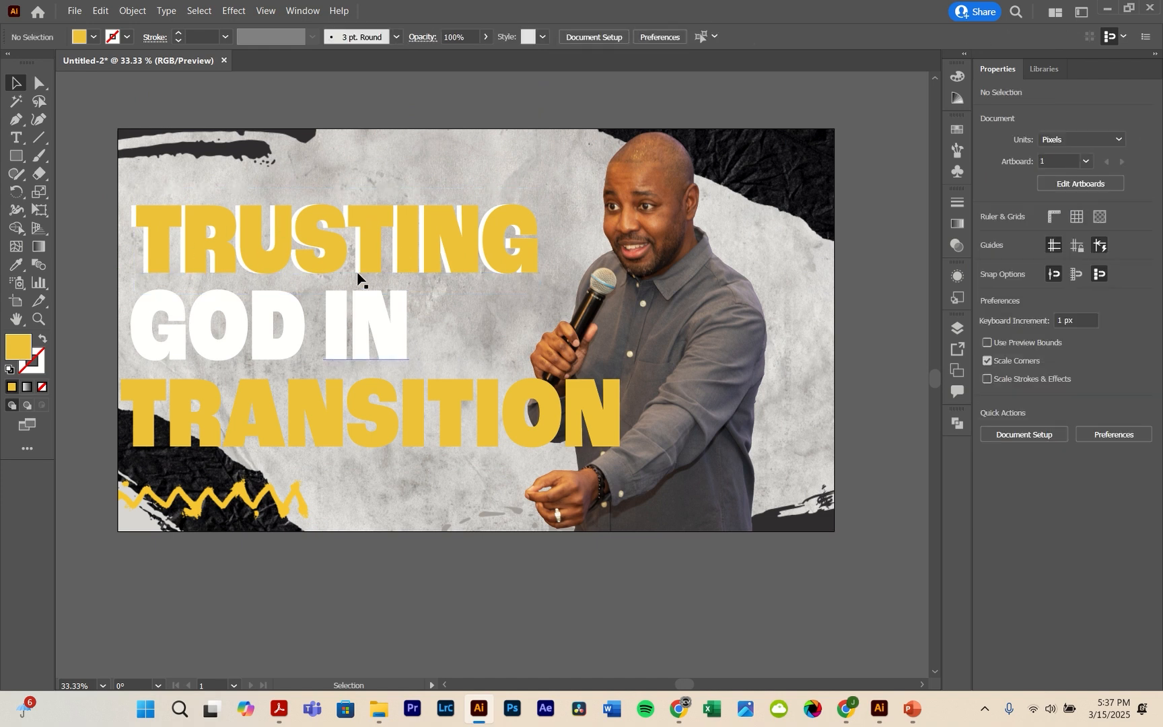
pyautogui.click(313, 219)
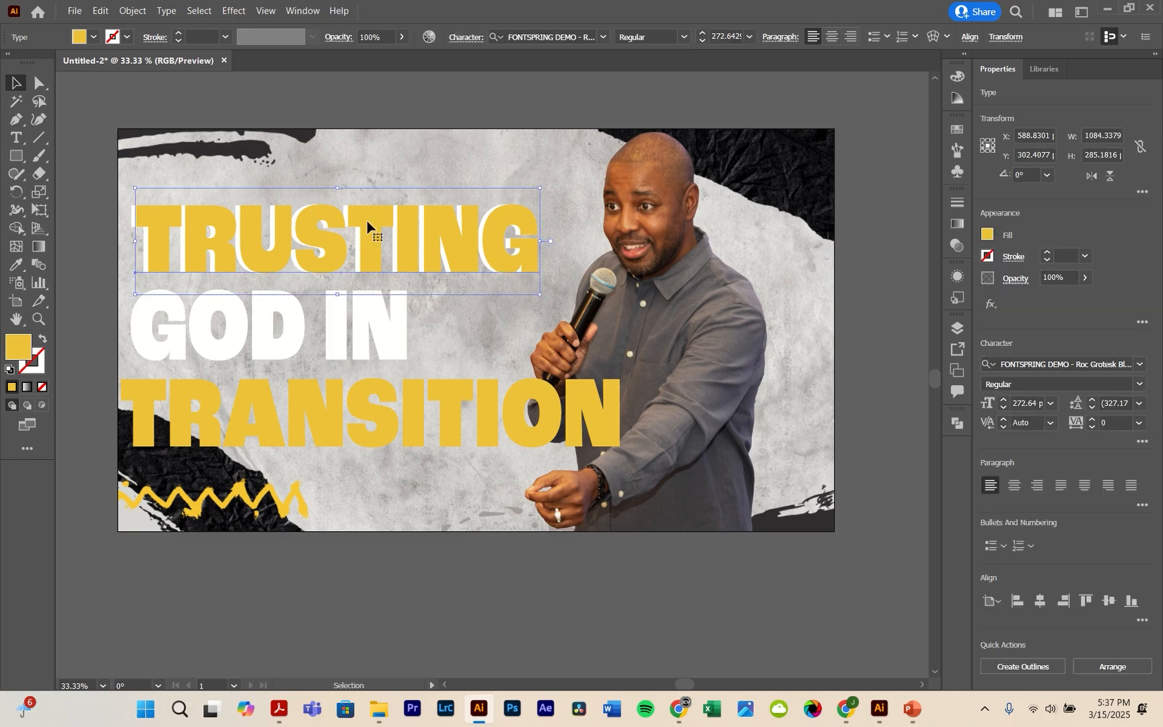
# Step: Reorder the yellow TRUSTING copy below the white TRUSTING text in the layer stack
pyautogui.click(955, 327)
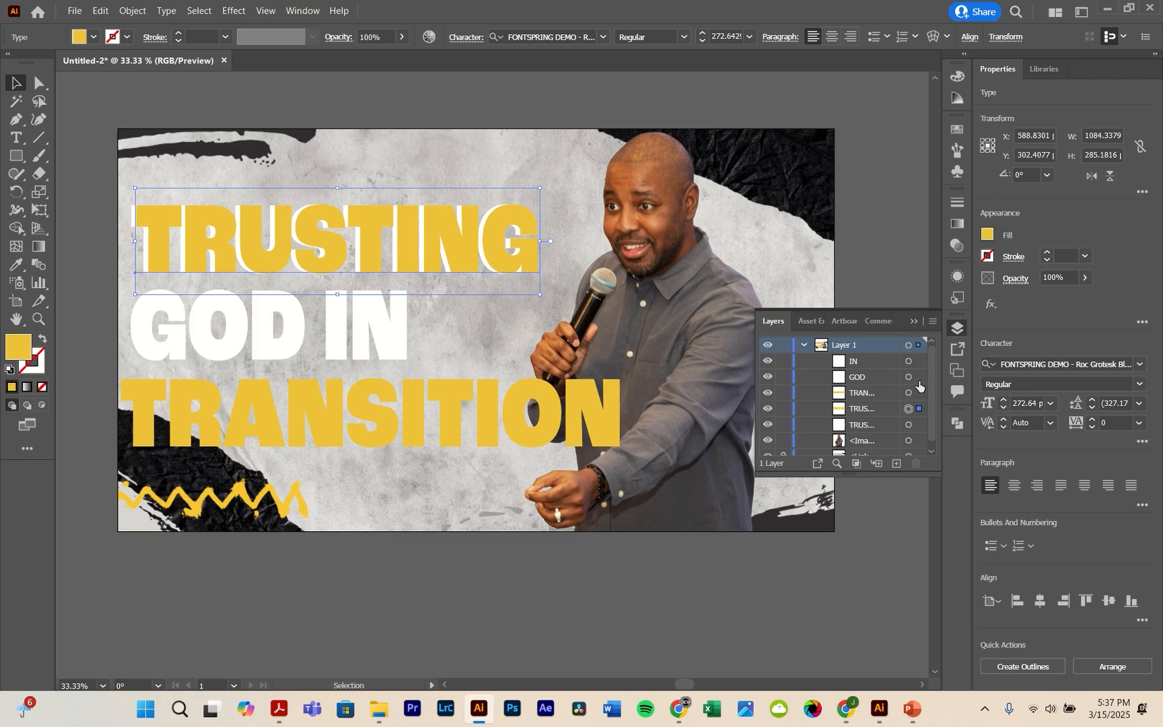
pyautogui.moveTo(932, 390); pyautogui.dragTo(932, 406)
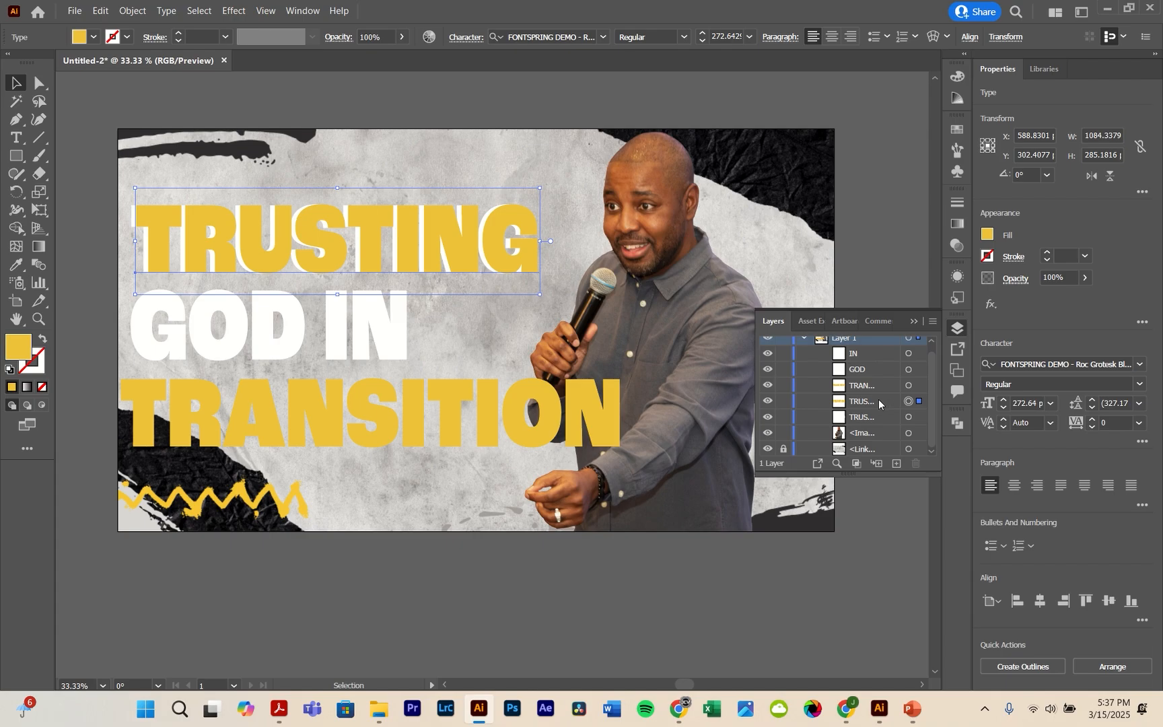
pyautogui.moveTo(879, 399); pyautogui.dragTo(880, 421)
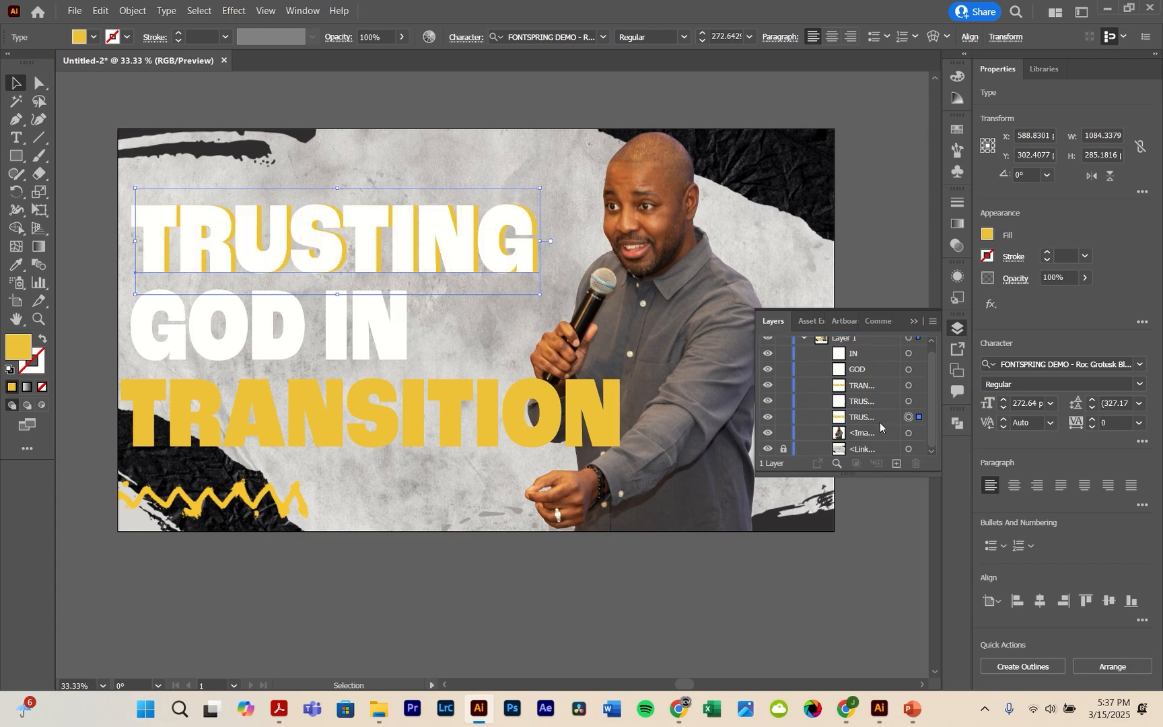
# Step: Nudge the yellow TRUSTING copy left until it sits about 12 px left of the white text
pyautogui.click(457, 239)
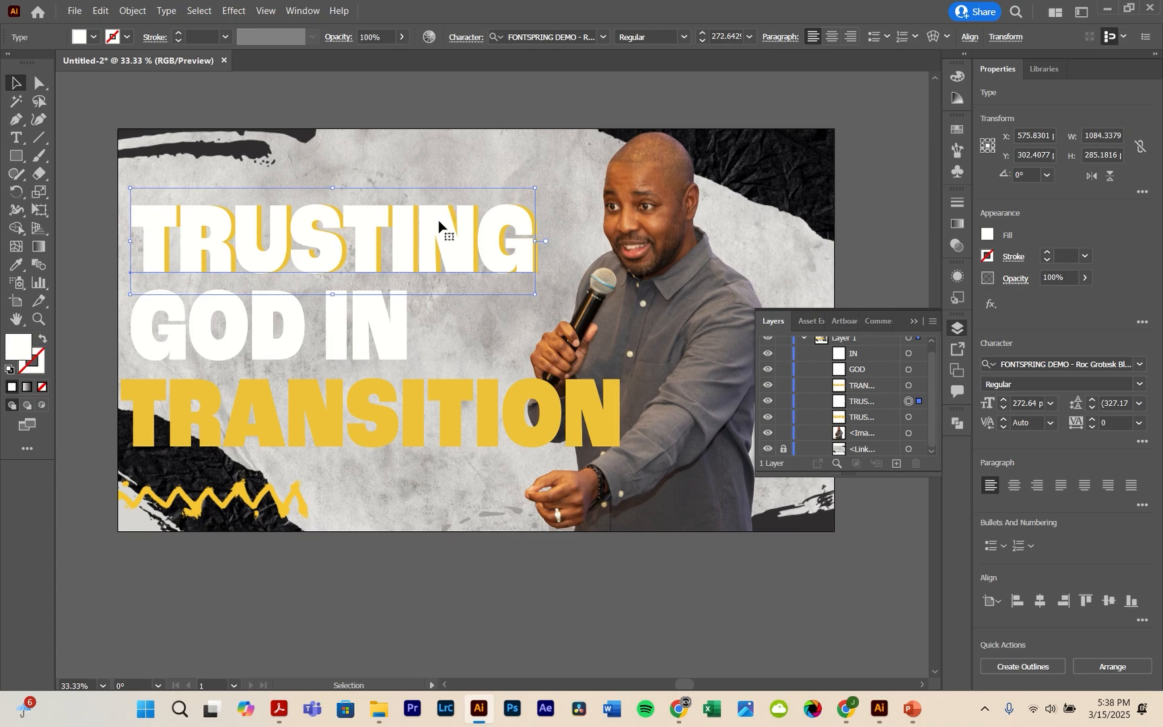
pyautogui.click(918, 418)
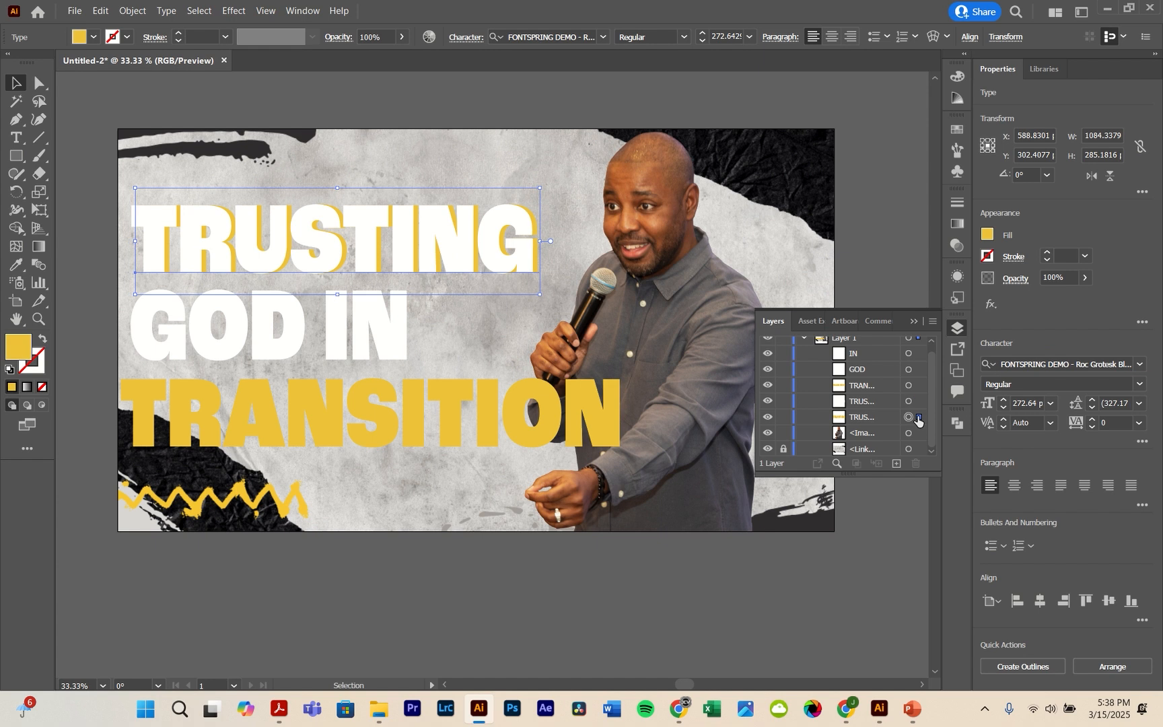
pyautogui.press('Left')
pyautogui.press('Left')
pyautogui.press('Left')
pyautogui.press('Left')
pyautogui.press('Left')
pyautogui.press('Left')
pyautogui.press('Left')
pyautogui.press('Left')
pyautogui.press('Left')
pyautogui.press('Left')
pyautogui.press('Left')
pyautogui.press('Left')
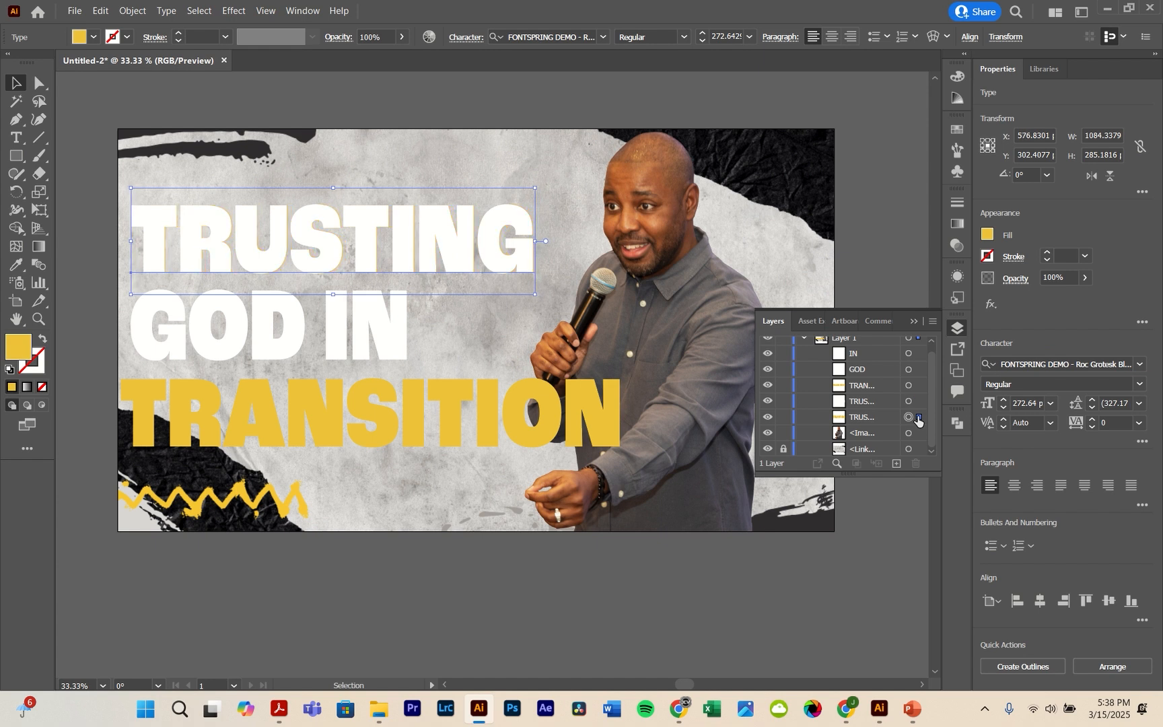
pyautogui.press('Left')
pyautogui.press('Left')
pyautogui.press('Left')
pyautogui.press('Left')
pyautogui.press('Left')
pyautogui.press('Left')
pyautogui.press('Left')
pyautogui.press('Left')
pyautogui.press('Left')
pyautogui.press('Left')
pyautogui.press('Left')
pyautogui.press('Left')
pyautogui.press('Left')
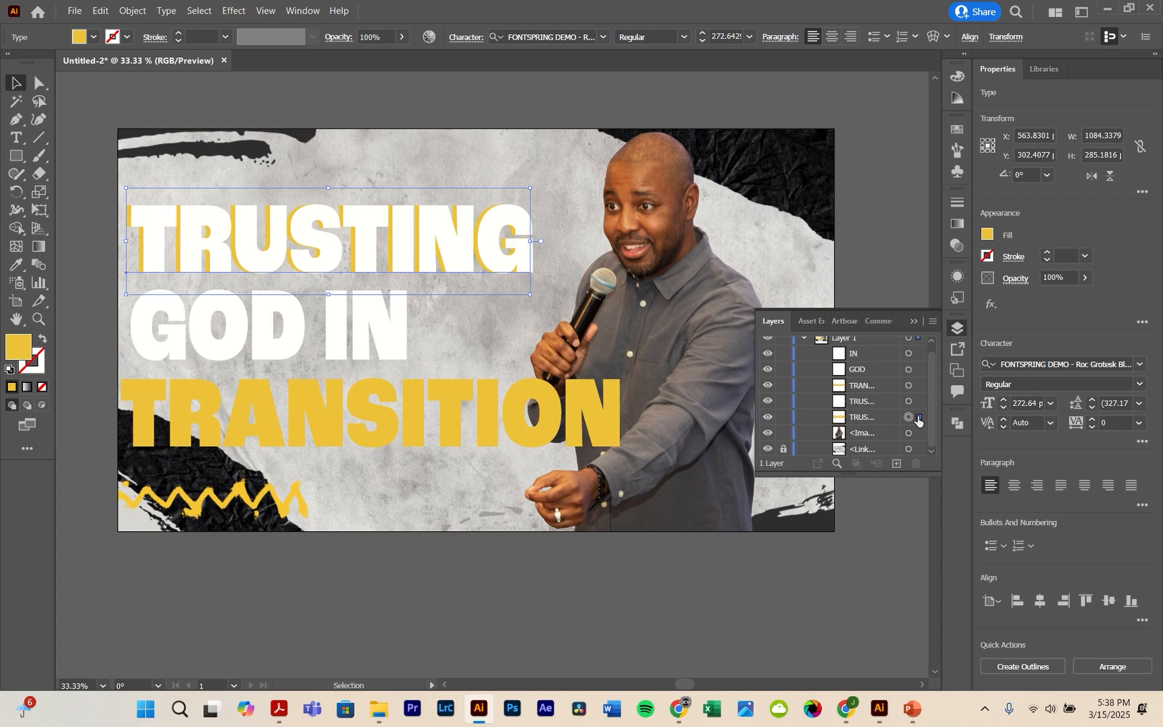
# Step: Nudge the yellow TRUSTING copy right until it extends well past the right edges of the white letters
pyautogui.press('Right')
pyautogui.press('Right')
pyautogui.press('Right')
pyautogui.press('Right')
pyautogui.press('Right')
pyautogui.press('Right')
pyautogui.press('Right')
pyautogui.press('Right')
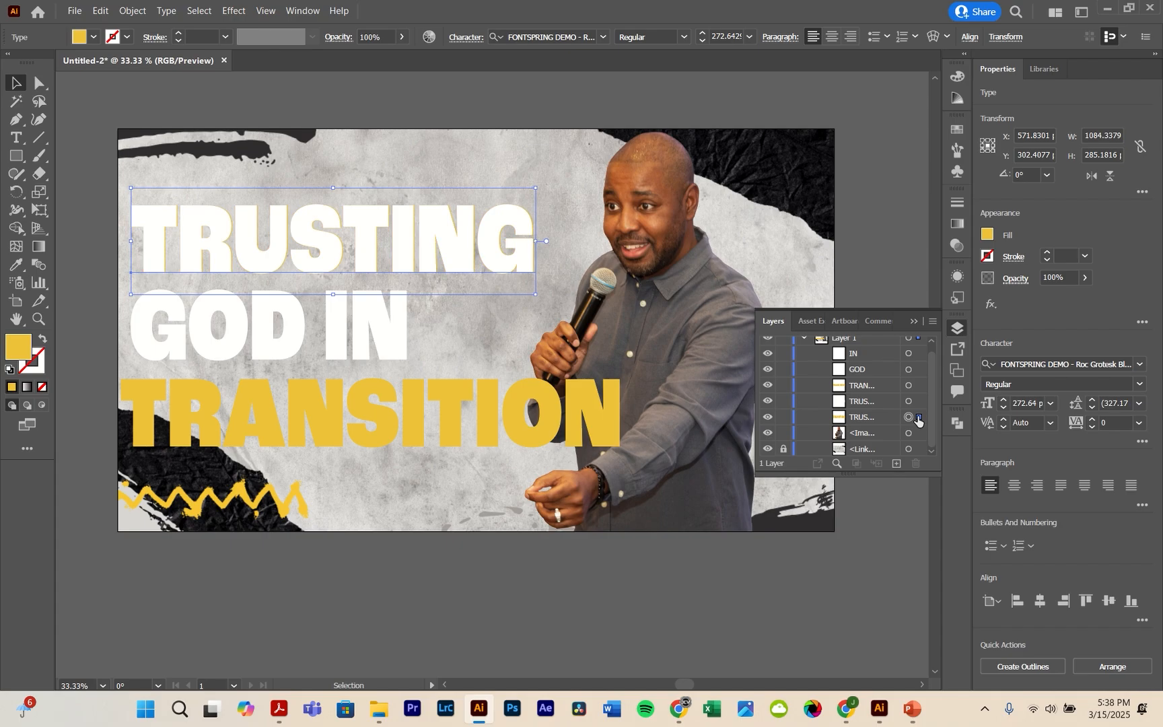
pyautogui.press('Right')
pyautogui.press('Right')
pyautogui.press('Right')
pyautogui.press('Right')
pyautogui.press('Right')
pyautogui.press('Right')
pyautogui.press('Right')
pyautogui.press('Right')
pyautogui.press('Right')
pyautogui.press('Right')
pyautogui.press('Right')
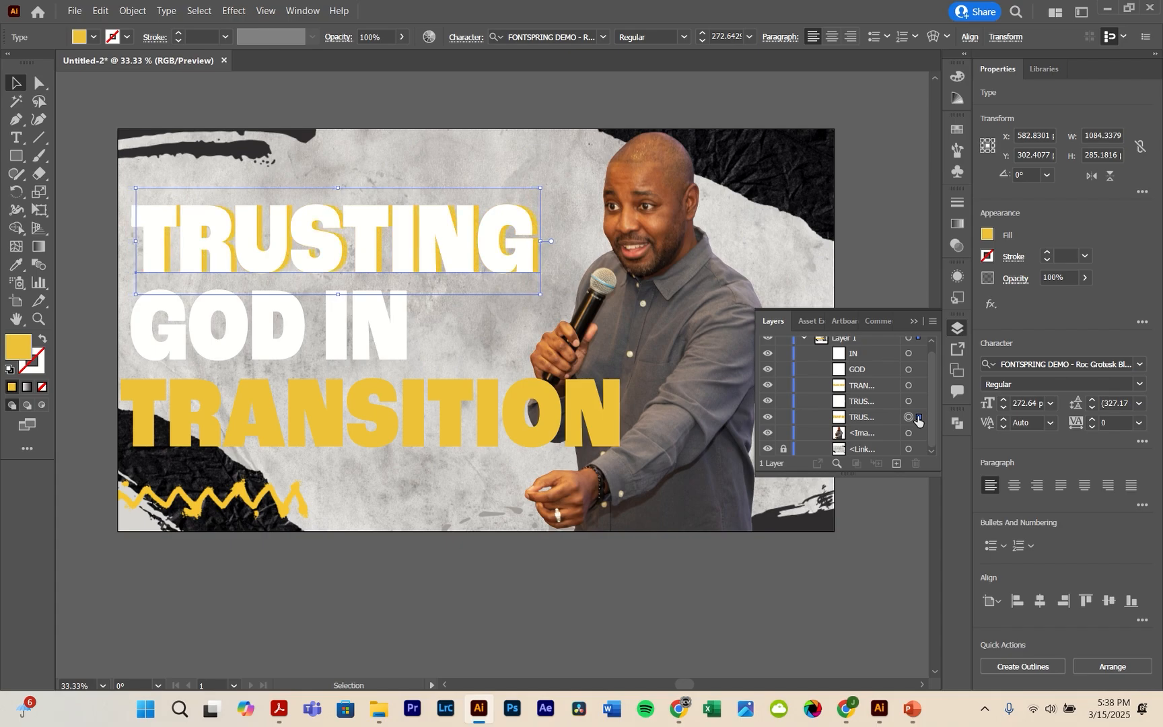
pyautogui.press('Right')
pyautogui.press('Right')
pyautogui.press('Right')
pyautogui.press('Right')
pyautogui.press('Right')
pyautogui.press('Right')
pyautogui.press('Right')
pyautogui.press('Right')
pyautogui.press('Right')
pyautogui.press('Right')
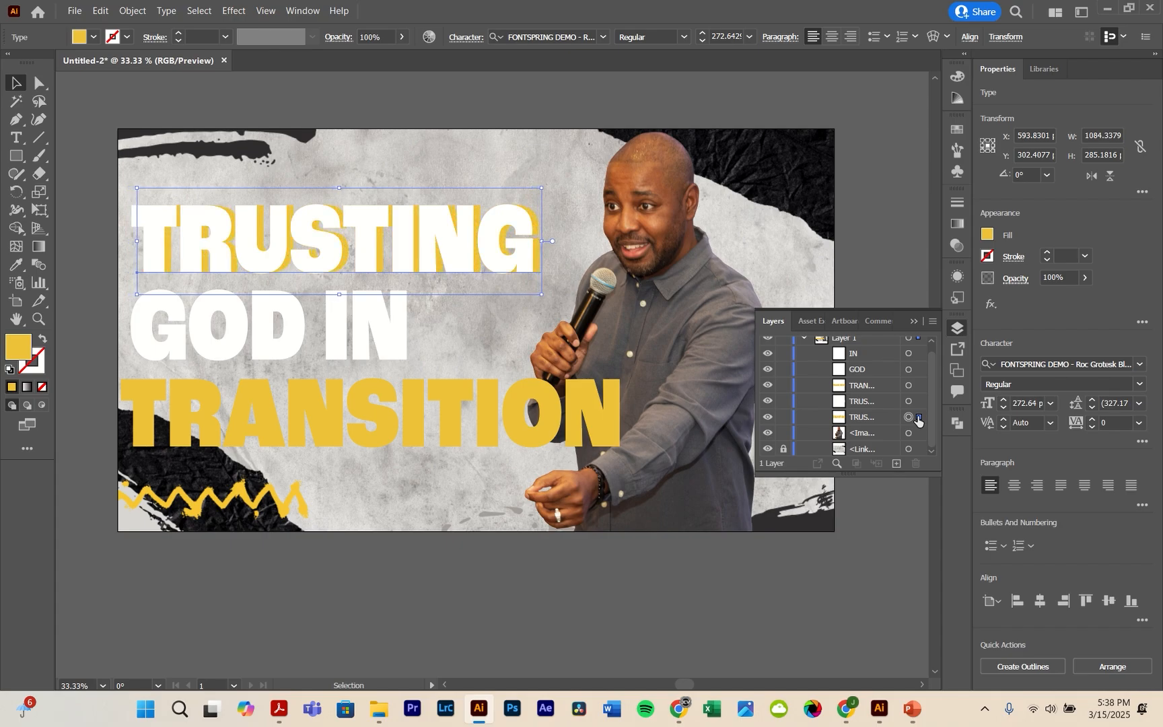
pyautogui.press('Right')
pyautogui.press('Right')
pyautogui.press('Right')
pyautogui.press('Right')
pyautogui.press('Right')
pyautogui.press('Right')
pyautogui.press('Right')
pyautogui.press('Right')
pyautogui.press('Right')
pyautogui.press('Right')
pyautogui.press('Right')
pyautogui.press('Right')
pyautogui.press('Right')
pyautogui.press('Right')
pyautogui.press('Right')
pyautogui.press('Right')
pyautogui.press('Right')
pyautogui.press('Right')
pyautogui.press('Right')
pyautogui.press('Right')
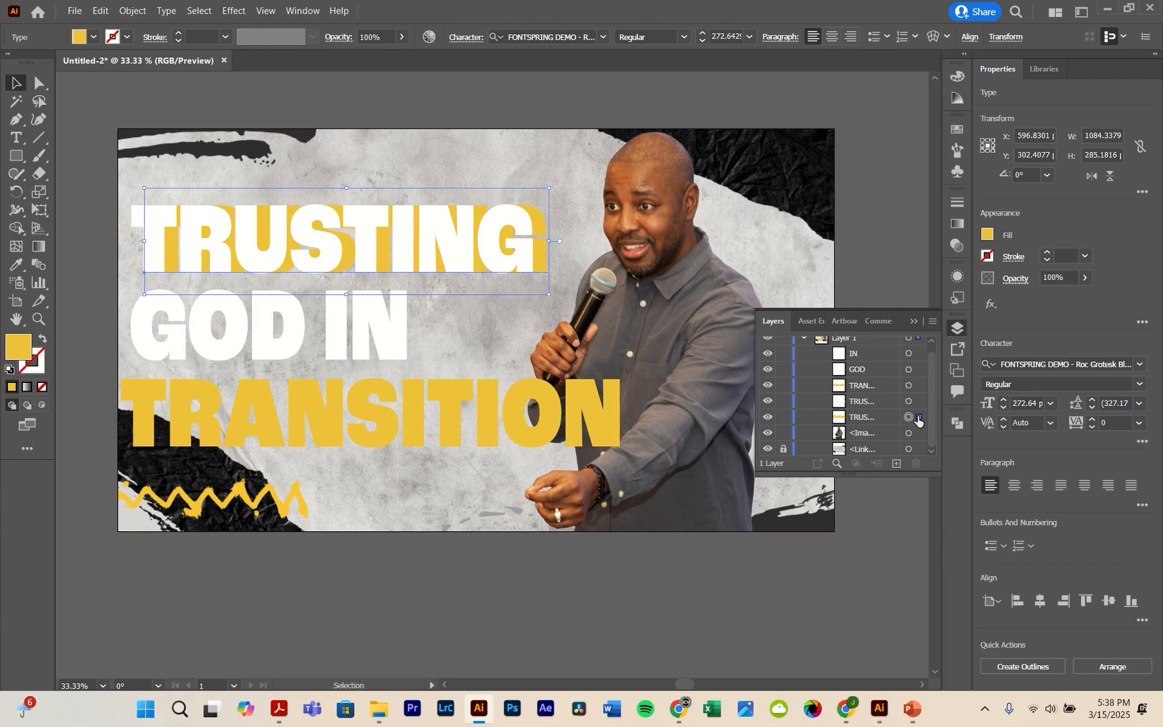
# Step: Nudge the yellow TRUSTING copy back left, leaving it about 12 px right of the white text
pyautogui.press('Left')
pyautogui.press('Left')
pyautogui.press('Left')
pyautogui.press('Left')
pyautogui.press('Left')
pyautogui.press('Left')
pyautogui.press('Left')
pyautogui.press('Left')
pyautogui.press('Left')
pyautogui.press('Left')
pyautogui.press('Left')
pyautogui.press('Left')
pyautogui.press('Left')
pyautogui.press('Left')
pyautogui.press('Left')
pyautogui.press('Left')
pyautogui.press('Left')
pyautogui.press('Left')
pyautogui.press('Left')
pyautogui.press('Left')
pyautogui.press('Left')
pyautogui.press('Left')
pyautogui.press('Left')
pyautogui.press('Left')
pyautogui.press('Left')
pyautogui.press('Left')
pyautogui.press('Left')
pyautogui.press('Left')
pyautogui.press('Left')
pyautogui.press('Left')
pyautogui.press('Left')
pyautogui.press('Left')
pyautogui.press('Left')
pyautogui.press('Left')
pyautogui.press('Left')
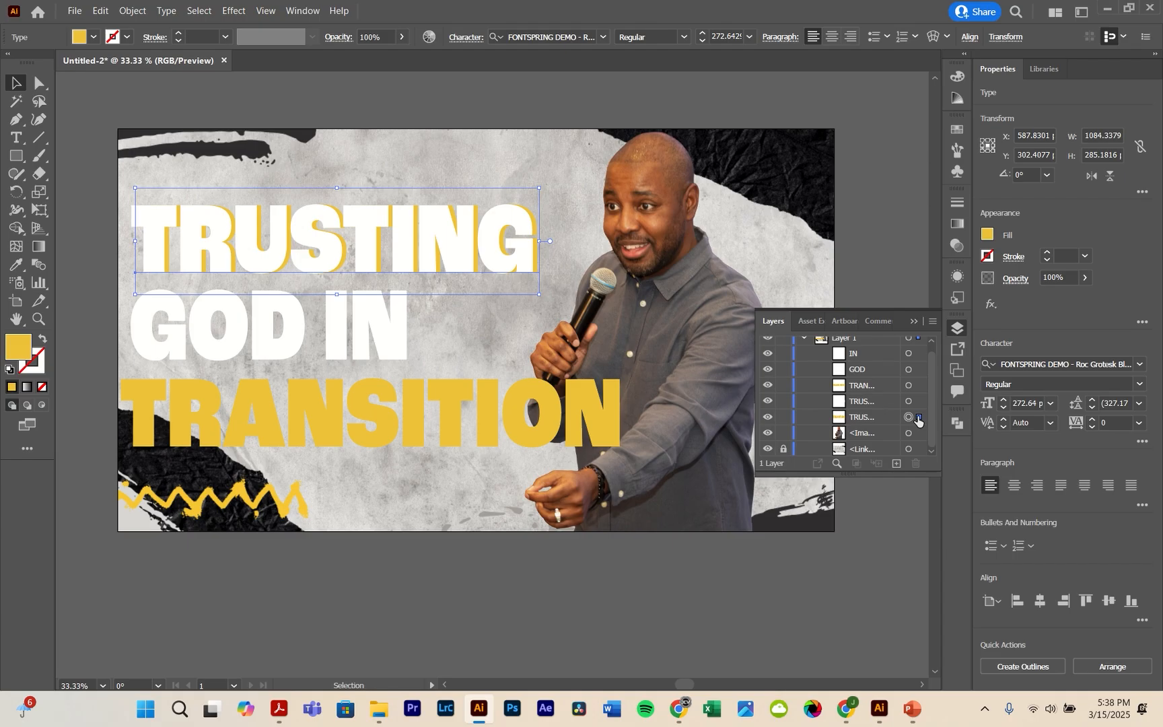
# Step: Nudge the yellow TRUSTING copy slightly right and delete it from behind the white text
pyautogui.press('Right')
pyautogui.press('Right')
pyautogui.press('Right')
pyautogui.press('Right')
pyautogui.press('Right')
pyautogui.press('Right')
pyautogui.press('Delete')
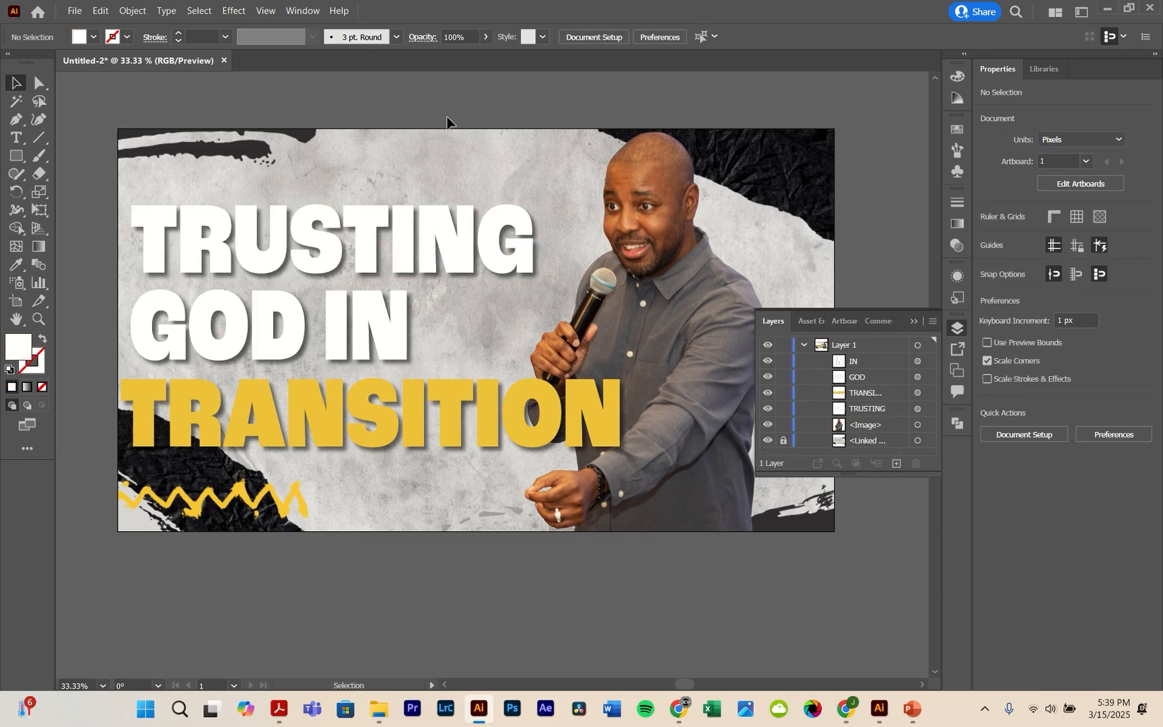
# Step: Enlarge the TRANSITION text proportionally to about 1409 px wide, keeping its lower-left corner in place
pyautogui.click(563, 363)
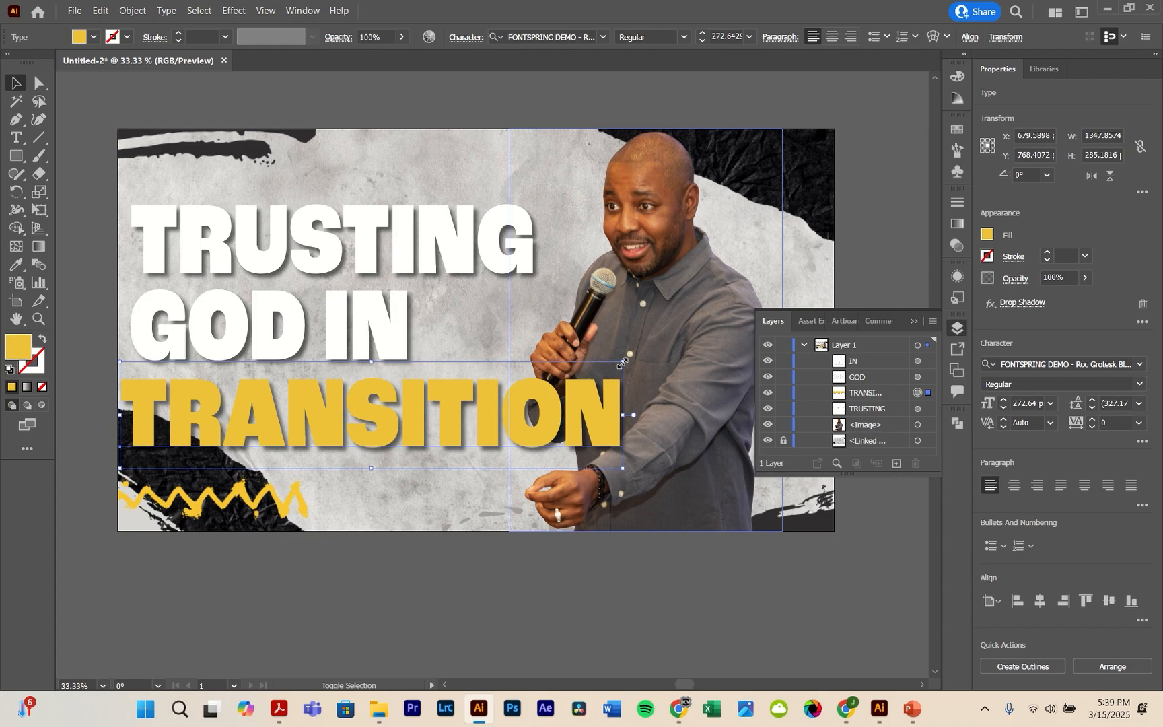
pyautogui.moveTo(623, 362); pyautogui.dragTo(644, 359)
pyautogui.click(409, 478)
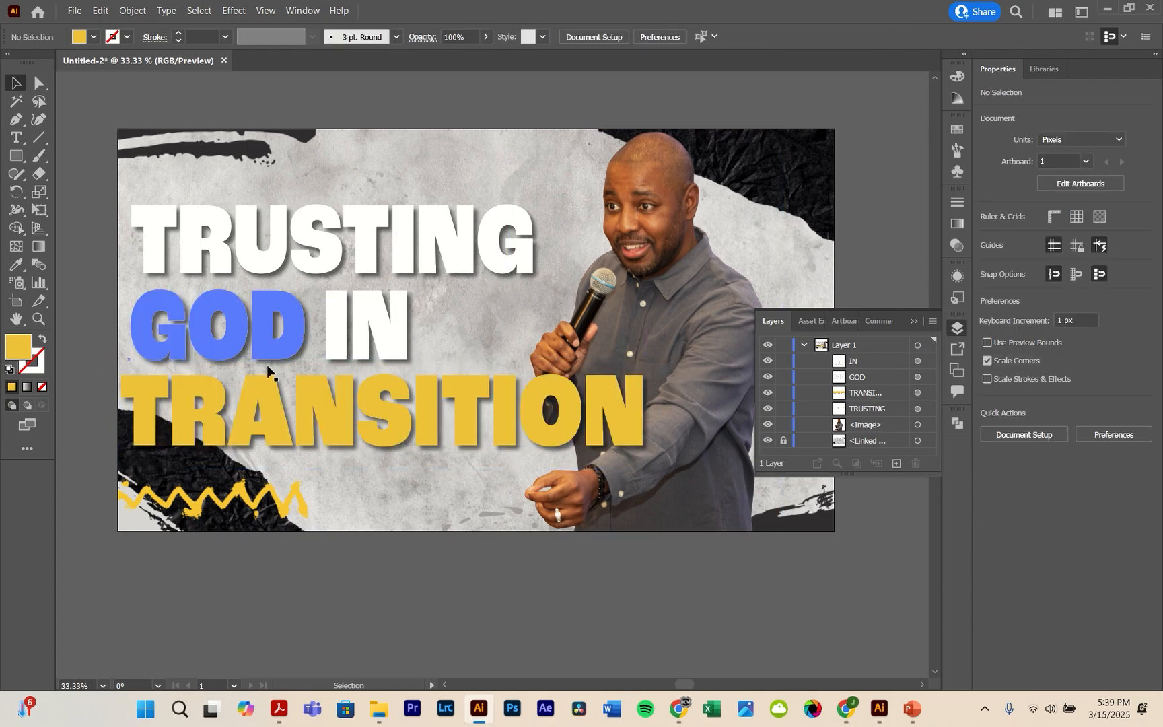
# Step: Nudge the TRANSITION text about 35 px right to line up its left edge with TRUSTING and GOD
pyautogui.click(153, 313)
pyautogui.click(180, 404)
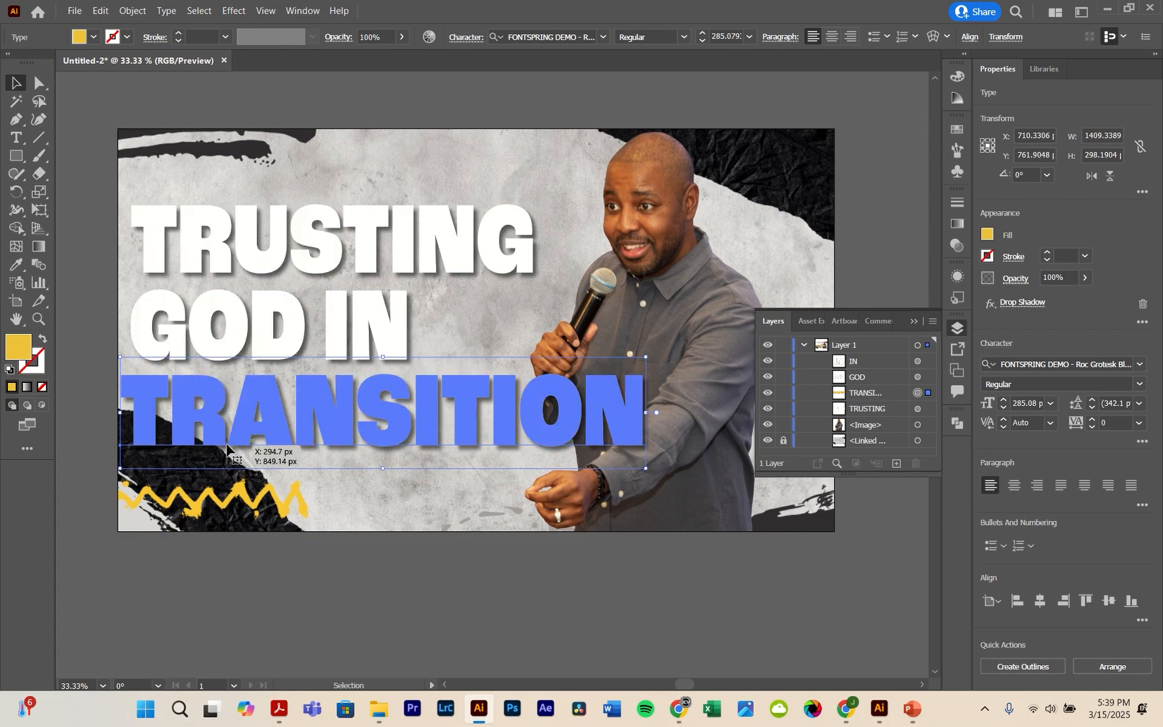
pyautogui.press('Right')
pyautogui.press('Right')
pyautogui.press('Right')
pyautogui.press('Right')
pyautogui.press('Right')
pyautogui.press('Right')
pyautogui.press('Right')
pyautogui.press('Right')
pyautogui.press('Right')
pyautogui.press('Right')
pyautogui.press('Right')
pyautogui.press('Right')
pyautogui.press('Right')
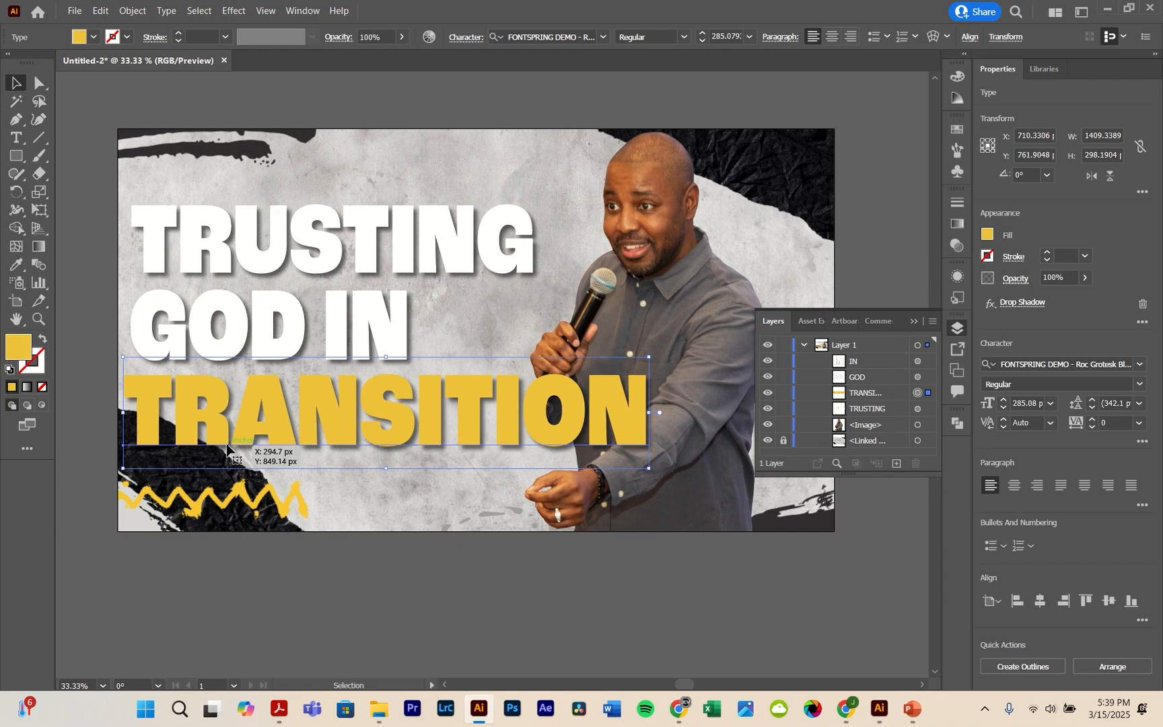
pyautogui.press('Right')
pyautogui.press('Right')
pyautogui.press('Right')
pyautogui.press('Right')
pyautogui.press('Right')
pyautogui.press('Right')
pyautogui.press('Right')
pyautogui.press('Right')
pyautogui.press('Right')
pyautogui.press('Right')
pyautogui.press('Right')
pyautogui.press('Right')
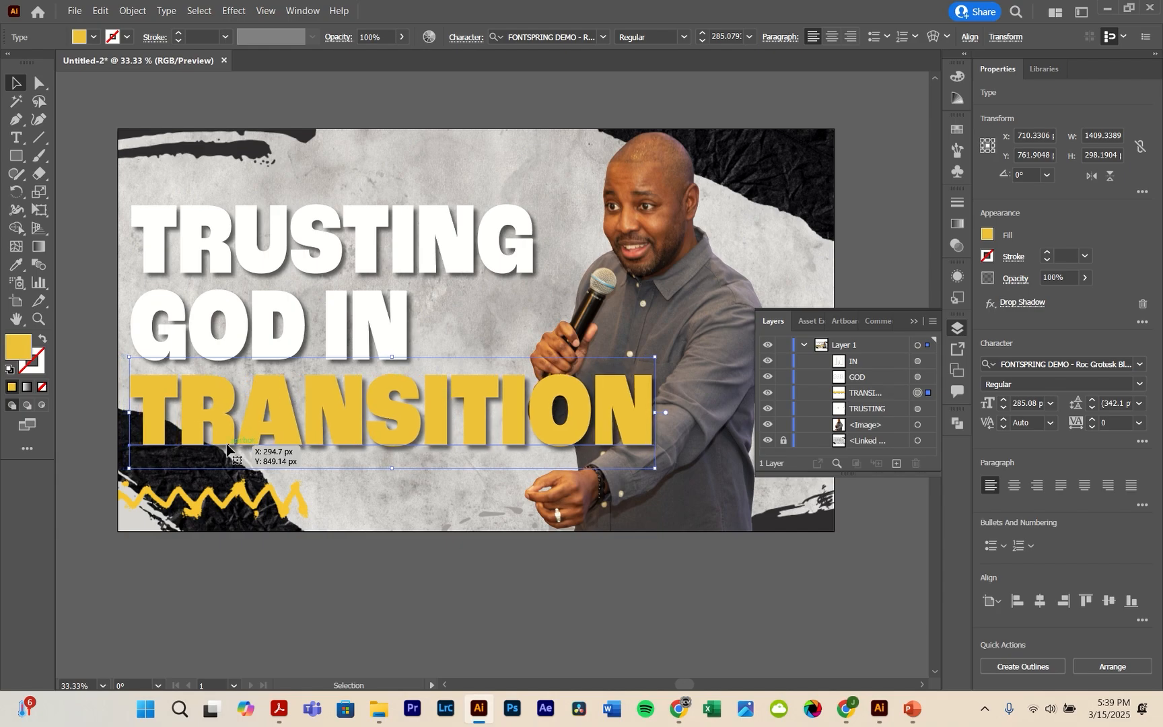
pyautogui.press('Right')
pyautogui.press('Right')
pyautogui.press('Right')
pyautogui.press('Right')
pyautogui.press('Right')
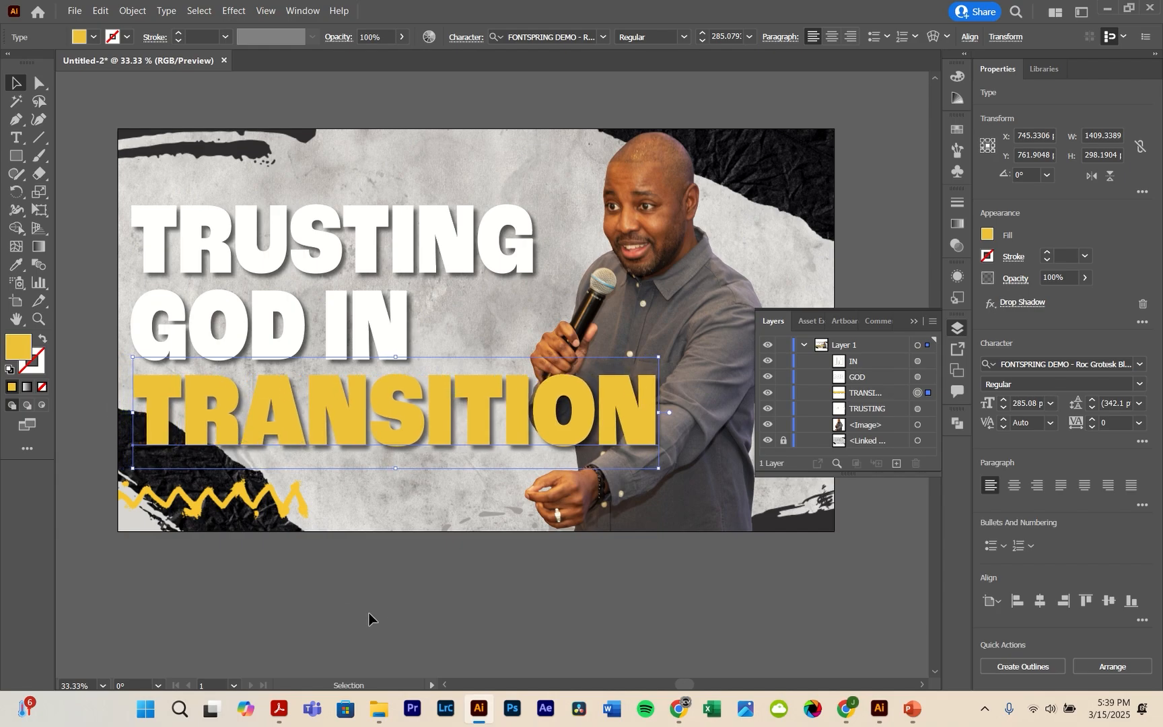
# Step: Nudge the whole TRUSTING GOD IN TRANSITION headline down 49 px, moving all its words together
pyautogui.click(420, 581)
pyautogui.scroll(-1, 422, 581)
pyautogui.hscroll(1, 623, 581)
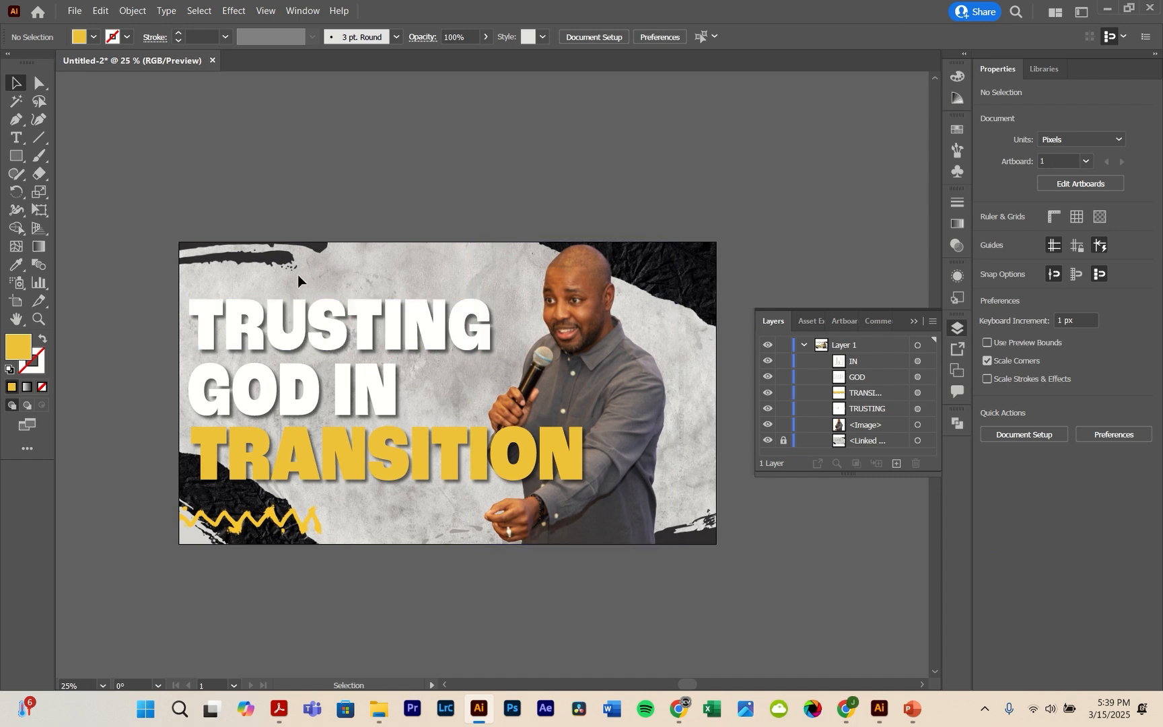
pyautogui.moveTo(281, 270); pyautogui.dragTo(390, 463)
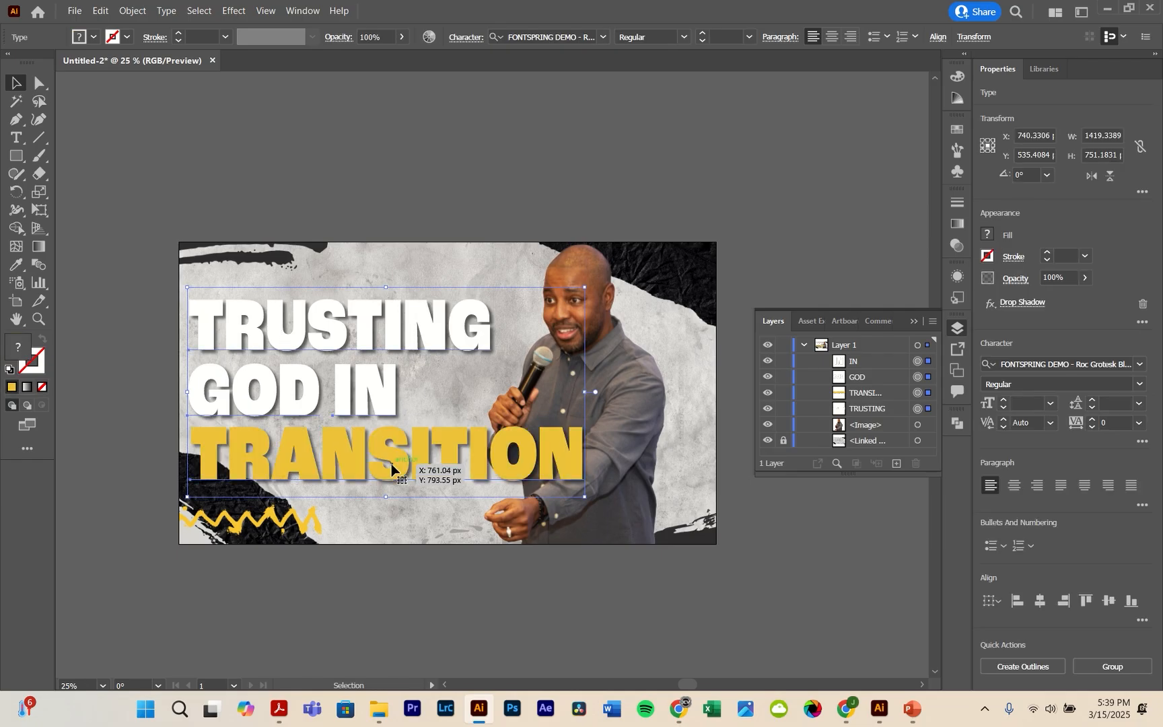
pyautogui.press('Down')
pyautogui.press('Down')
pyautogui.press('Down')
pyautogui.press('Down')
pyautogui.press('Down')
pyautogui.press('Down')
pyautogui.press('Down')
pyautogui.press('Down')
pyautogui.press('Down')
pyautogui.press('Down')
pyautogui.press('Down')
pyautogui.press('Down')
pyautogui.press('Down')
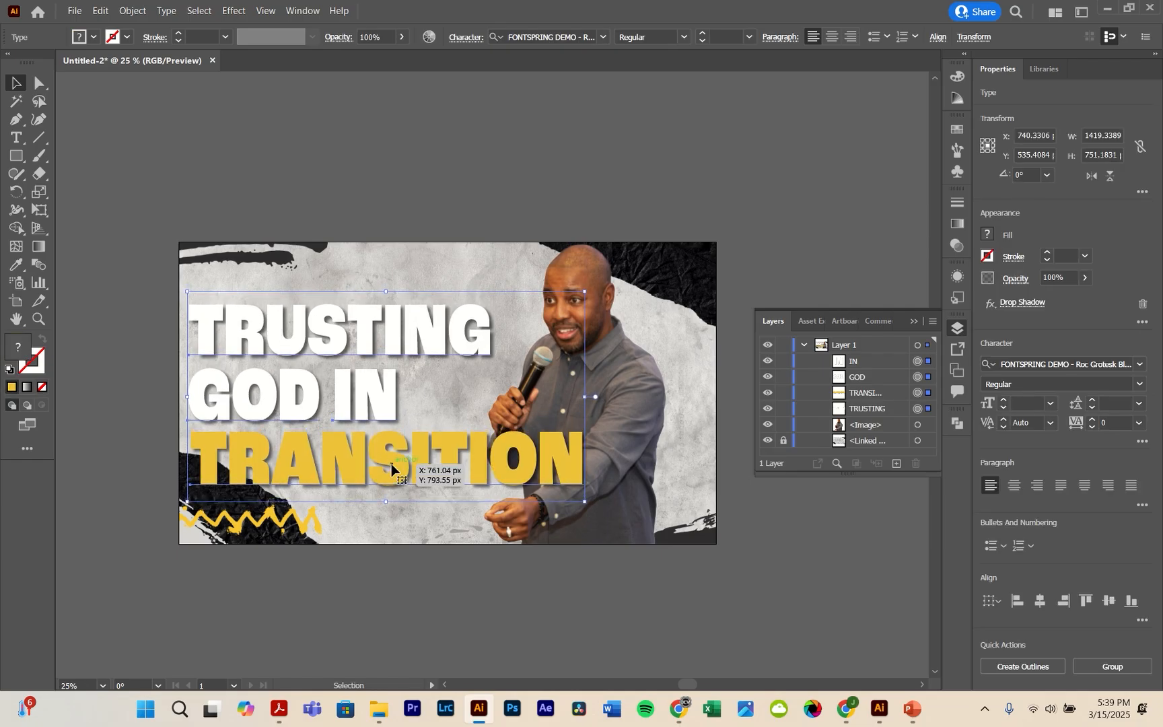
pyautogui.press('Down')
pyautogui.press('Down')
pyautogui.press('Down')
pyautogui.press('Down')
pyautogui.press('Down')
pyautogui.press('Down')
pyautogui.press('Down')
pyautogui.press('Down')
pyautogui.press('Down')
pyautogui.press('Down')
pyautogui.press('Down')
pyautogui.press('Down')
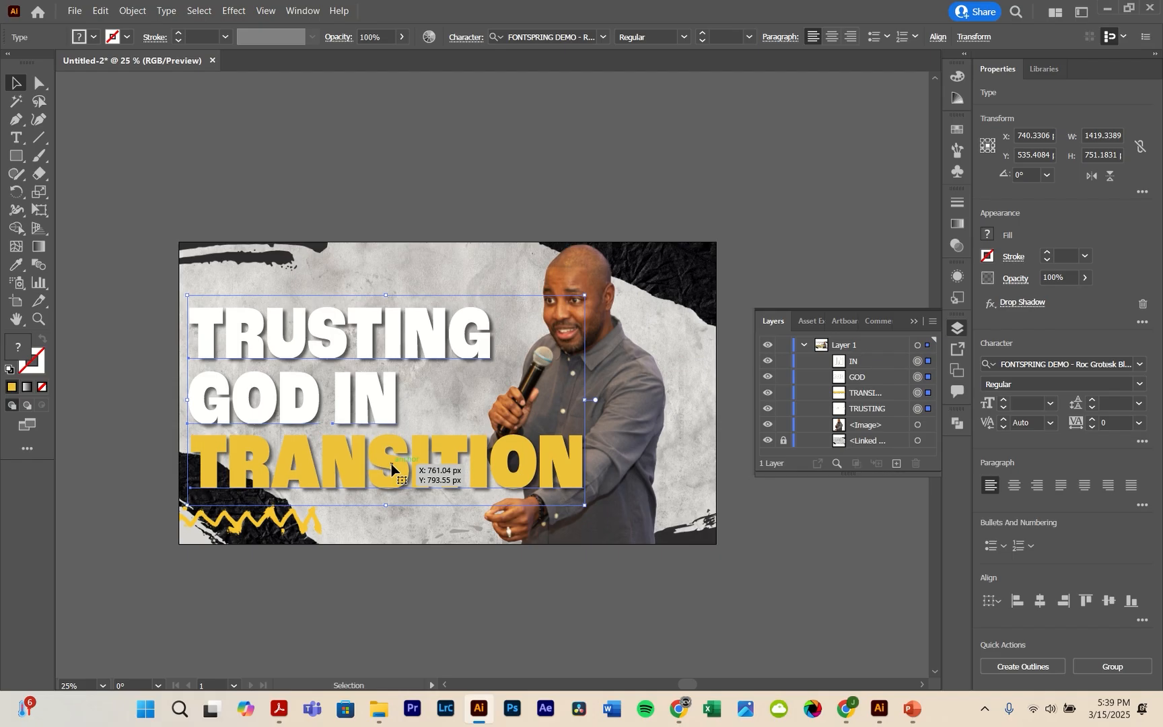
pyautogui.press('Down')
pyautogui.press('Down')
pyautogui.press('Down')
pyautogui.press('Down')
pyautogui.press('Down')
pyautogui.press('Down')
pyautogui.press('Down')
pyautogui.press('Down')
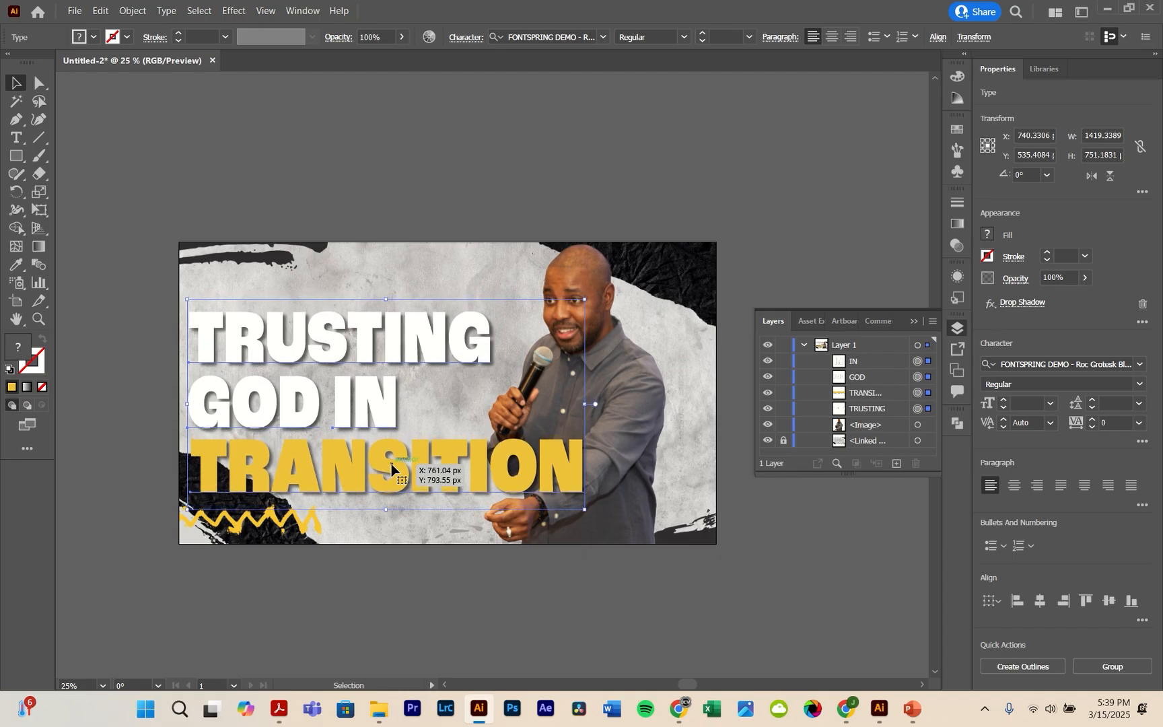
pyautogui.click(363, 594)
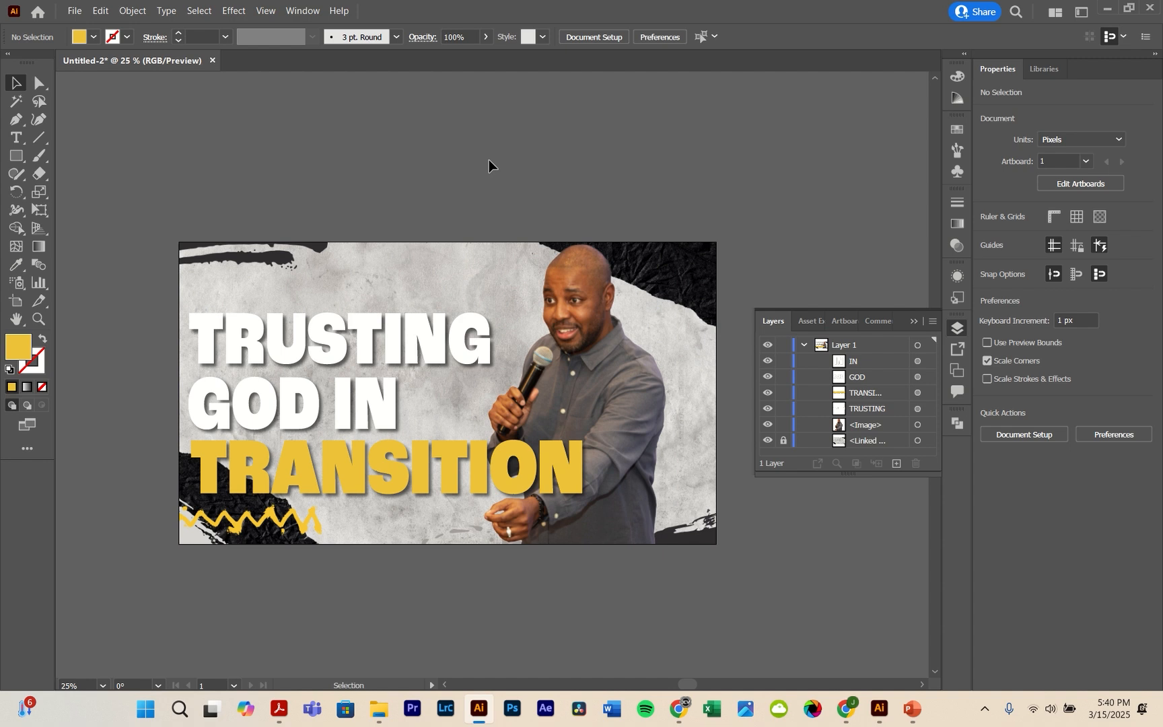
# Step: Enlarge all the headline words together proportionally, keeping the lower-left corner of the text block in place
pyautogui.scroll(-2, 489, 160)
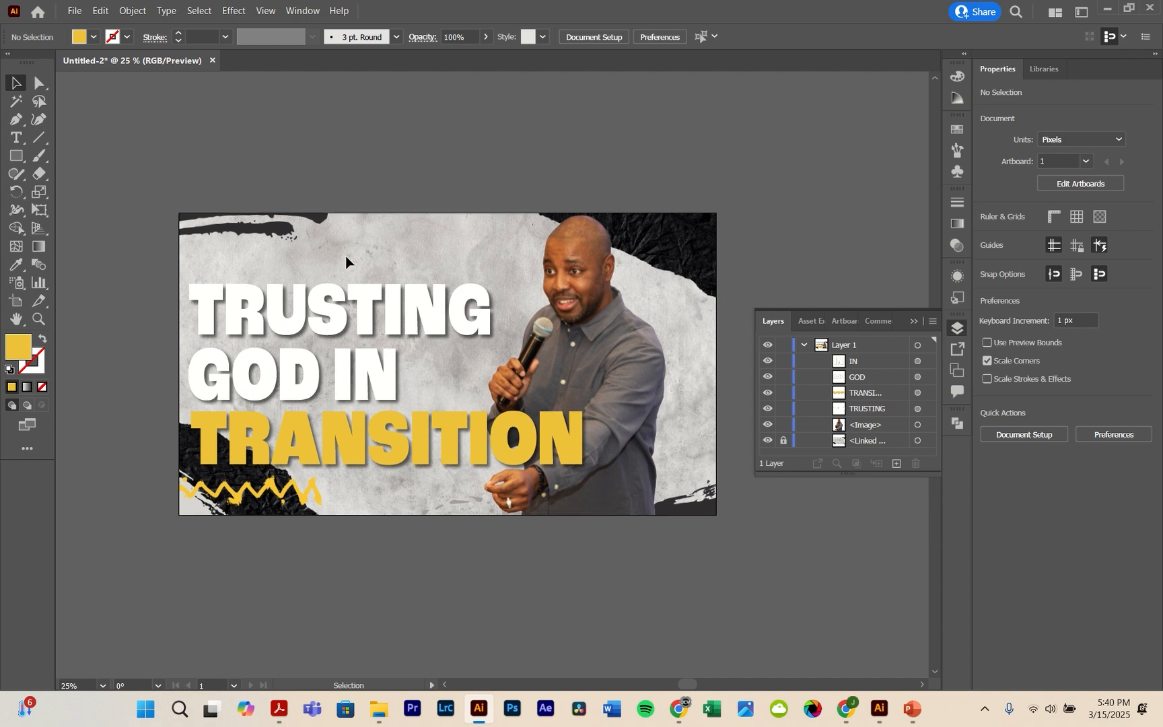
pyautogui.moveTo(225, 253); pyautogui.dragTo(396, 443)
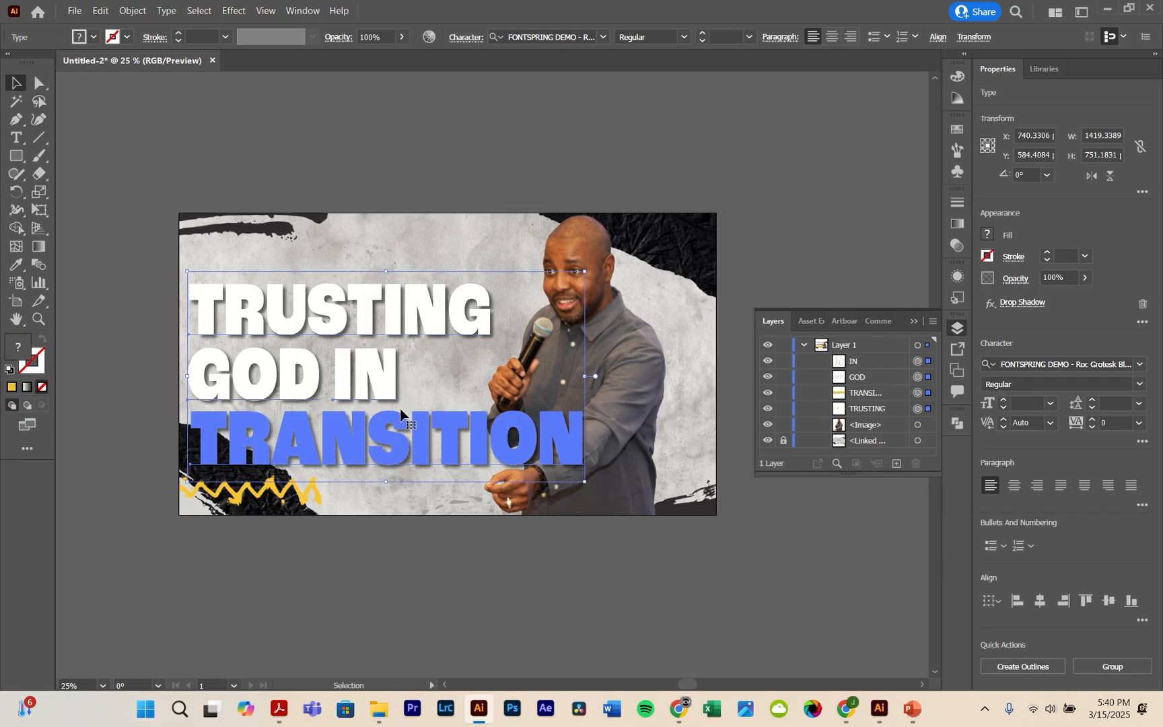
pyautogui.moveTo(580, 276); pyautogui.dragTo(615, 259)
pyautogui.click(448, 172)
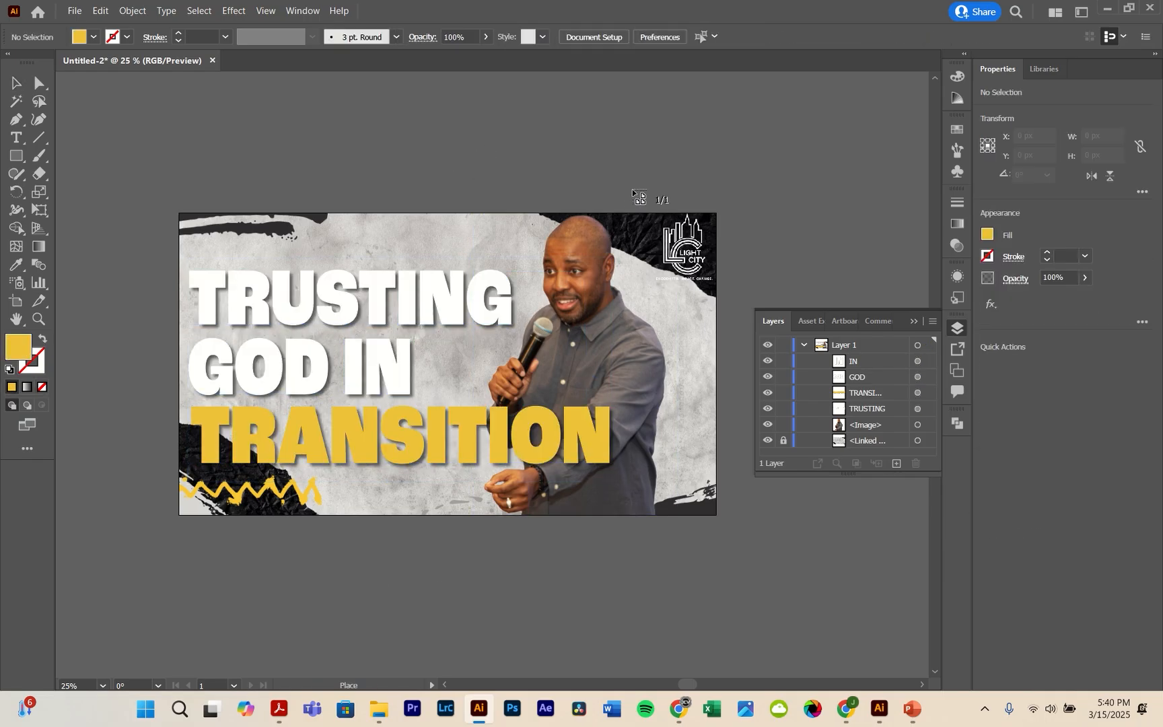
# Step: Place the white Light City logo, scale it down to about 188 px wide, and position it in the artboard's upper-right corner
pyautogui.click(634, 189)
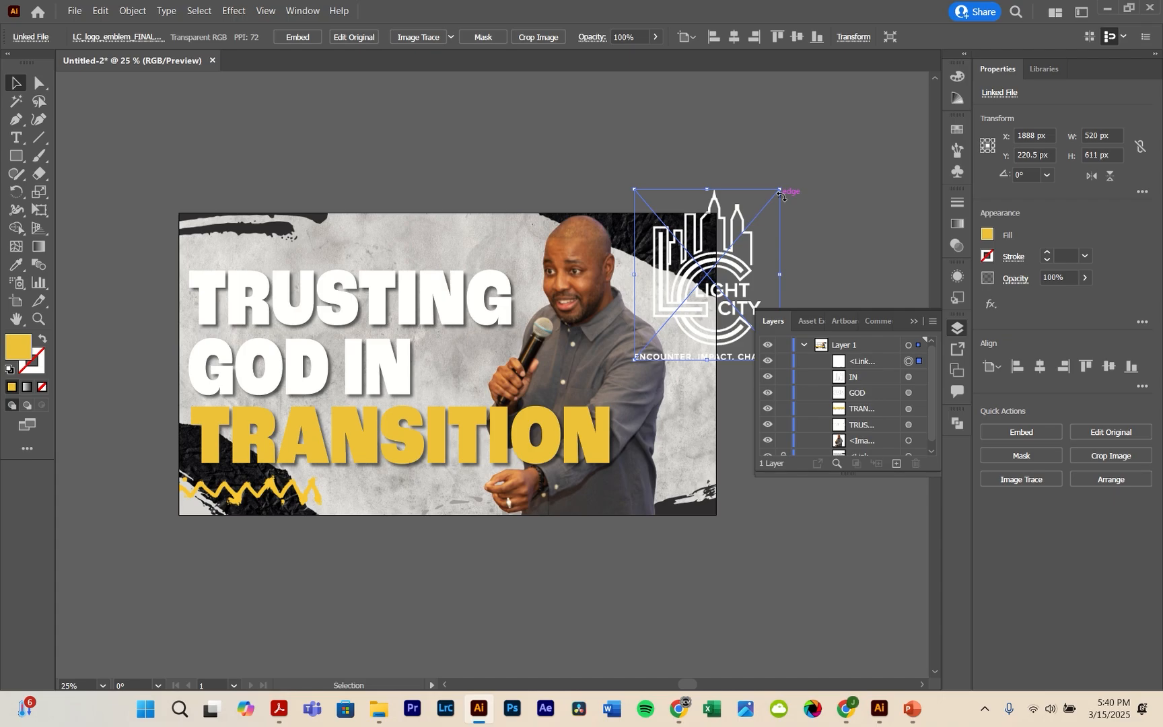
pyautogui.moveTo(779, 191); pyautogui.dragTo(685, 286)
pyautogui.moveTo(655, 331); pyautogui.dragTo(681, 247)
pyautogui.hotkey('ctrl', '+')
pyautogui.hotkey('ctrl', '+')
pyautogui.hotkey('ctrl', '+')
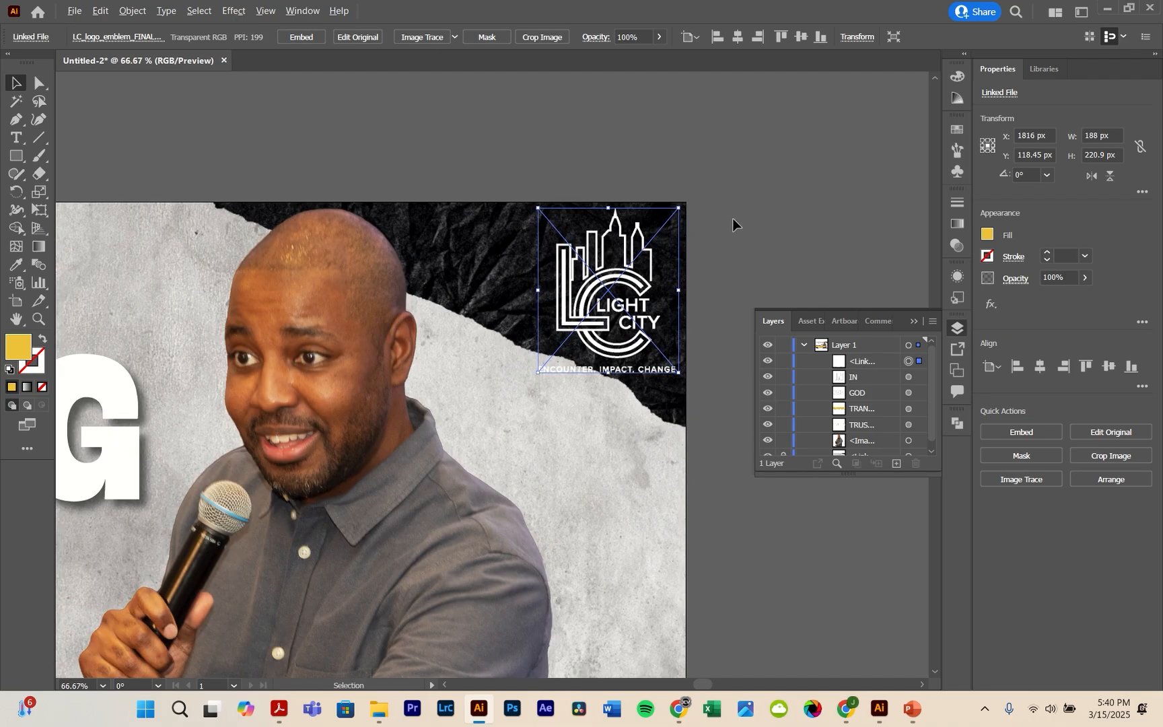
pyautogui.moveTo(615, 253); pyautogui.dragTo(624, 286)
pyautogui.click(740, 179)
pyautogui.click(774, 169)
# Step: Examine the whole thumbnail composition at several zoom levels
pyautogui.scroll(-3, 719, 164)
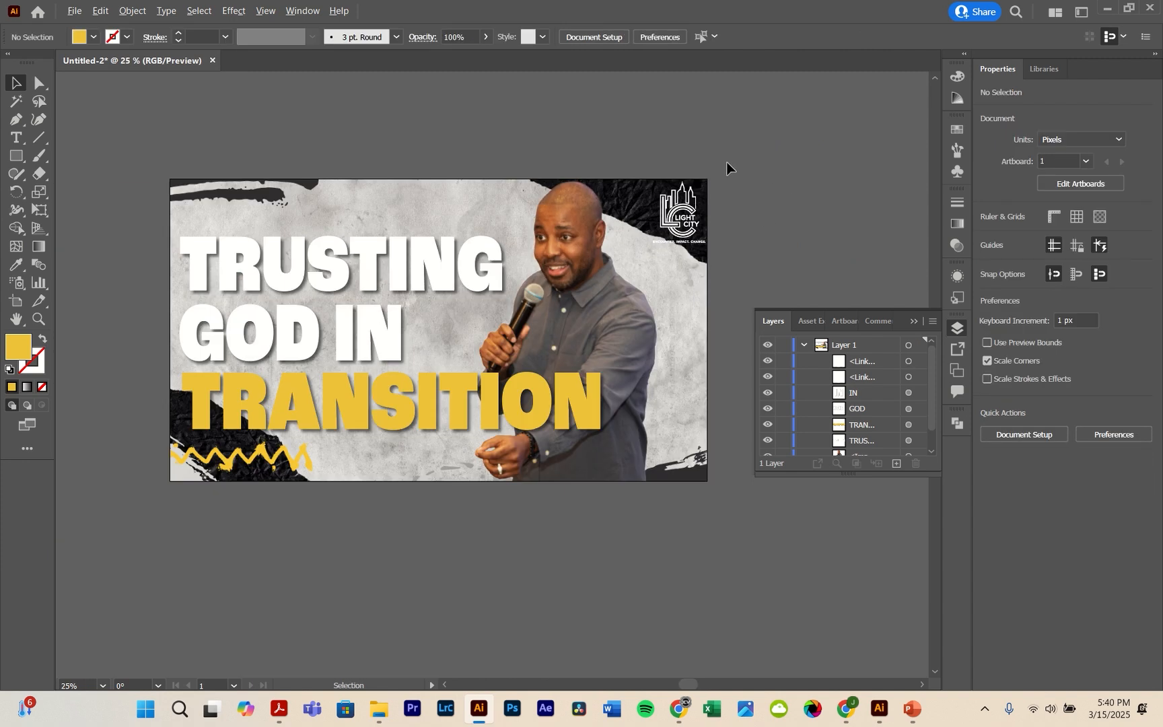
pyautogui.scroll(-1, 728, 161)
pyautogui.scroll(2, 733, 157)
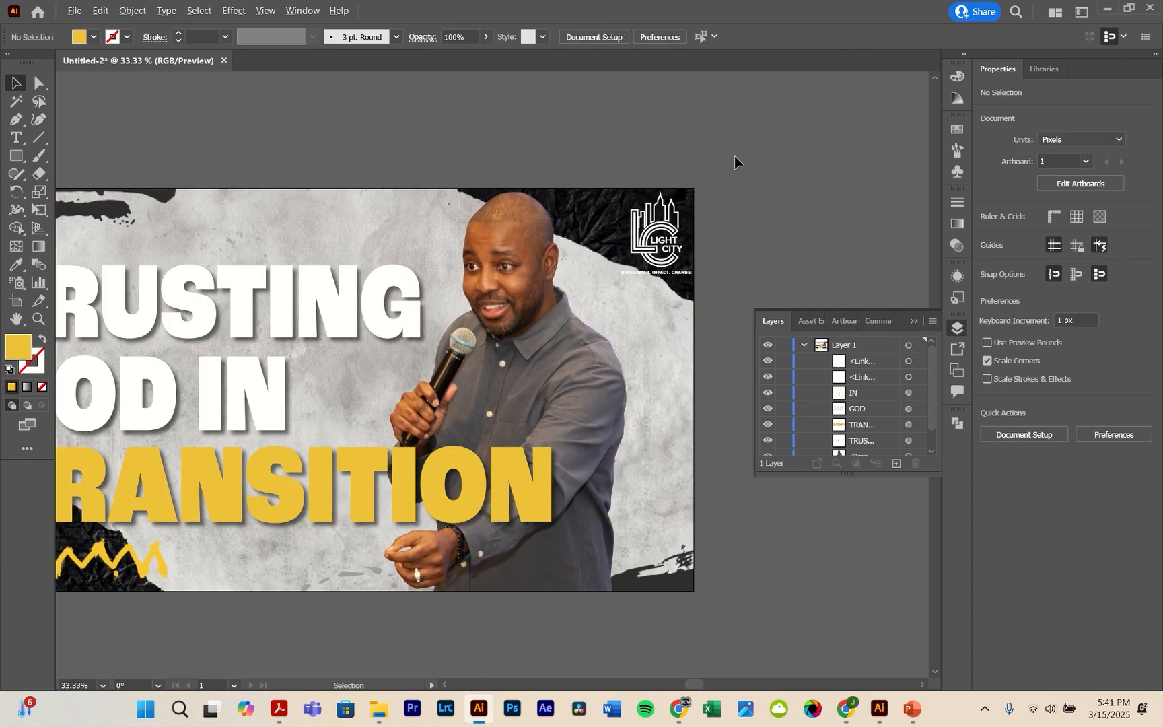
pyautogui.scroll(-1, 734, 155)
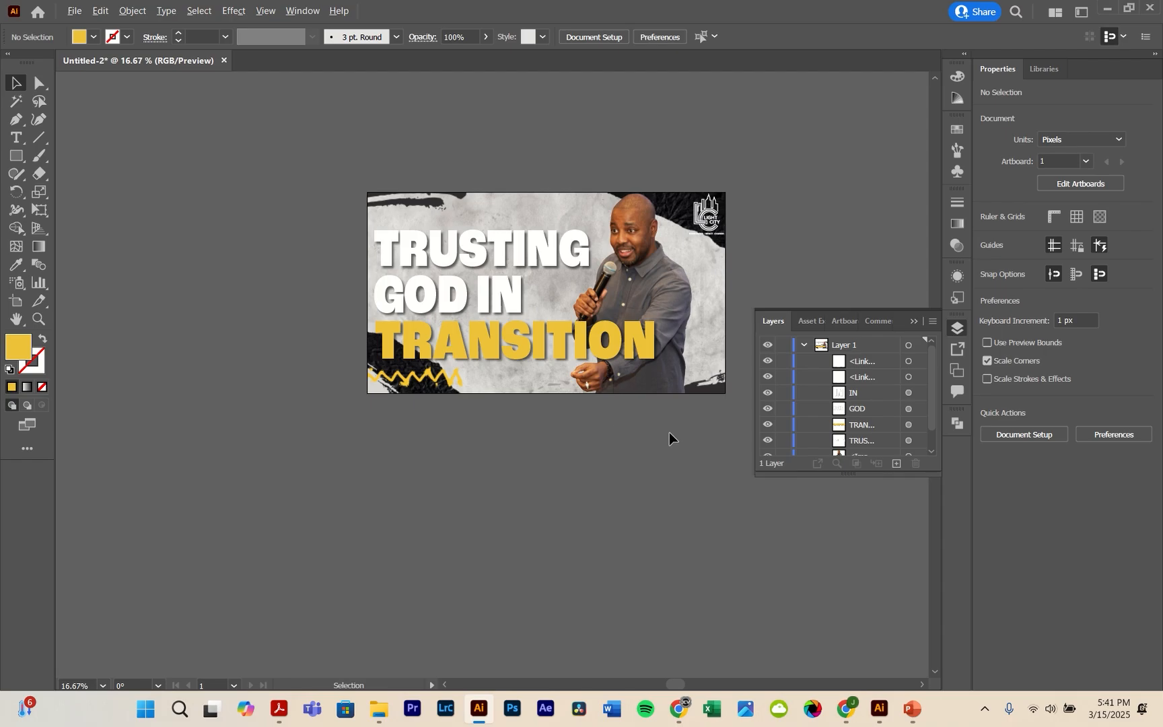
pyautogui.scroll(1, 671, 432)
pyautogui.scroll(-1, 670, 433)
pyautogui.hscroll(1, 791, 165)
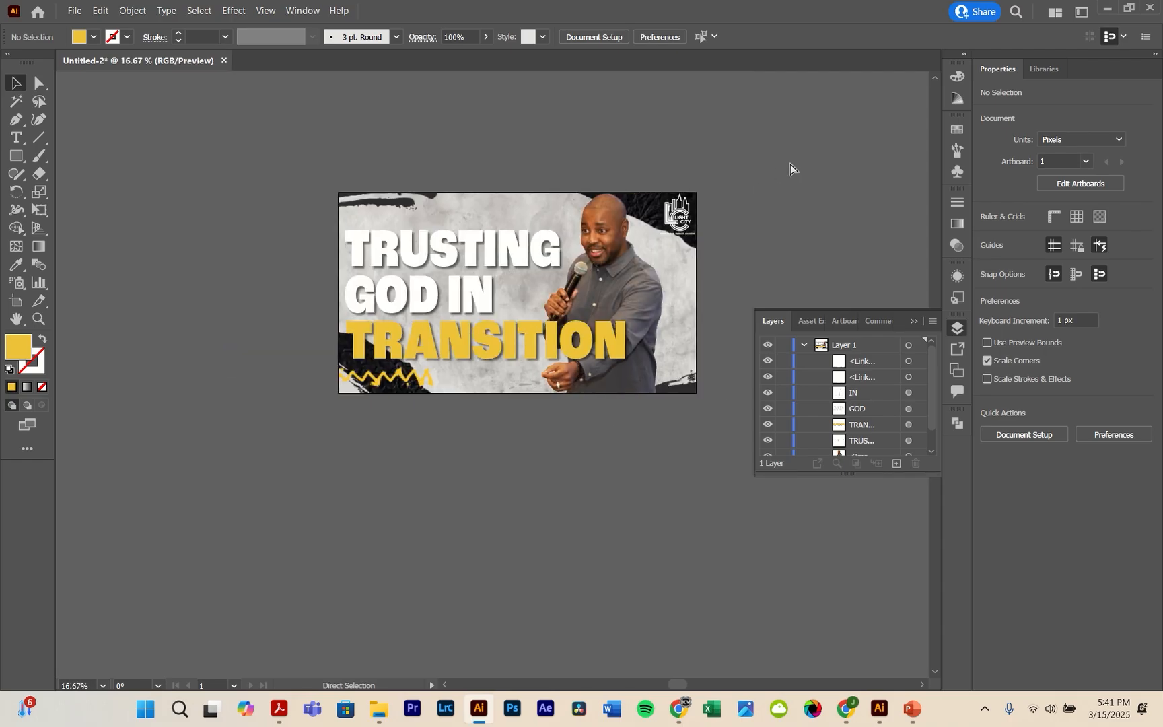
pyautogui.scroll(1, 790, 169)
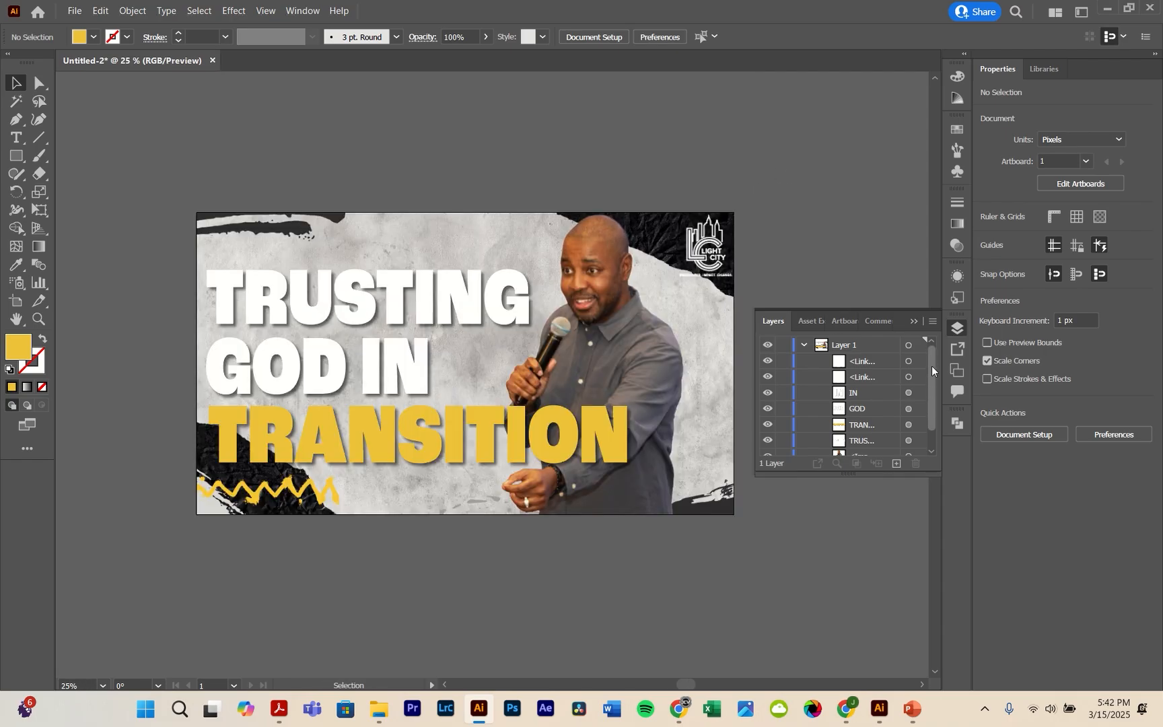
# Step: Unlock the linked background image and select all the artwork on the artboard
pyautogui.moveTo(931, 365); pyautogui.dragTo(931, 397)
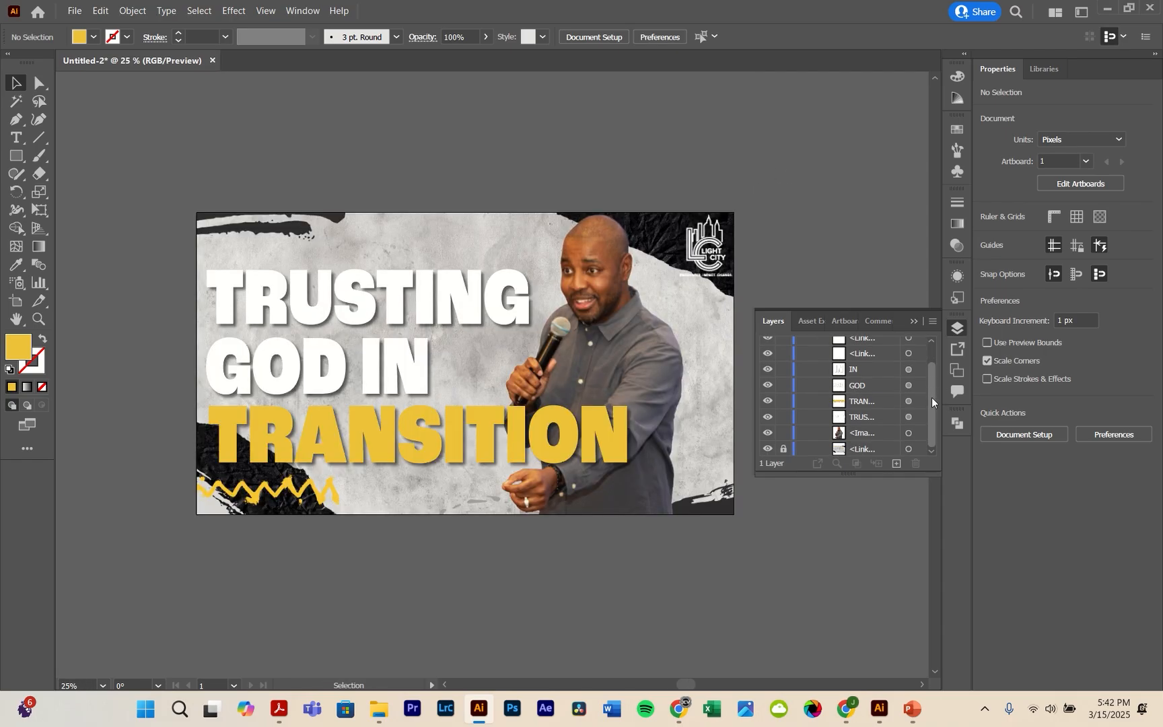
pyautogui.click(782, 449)
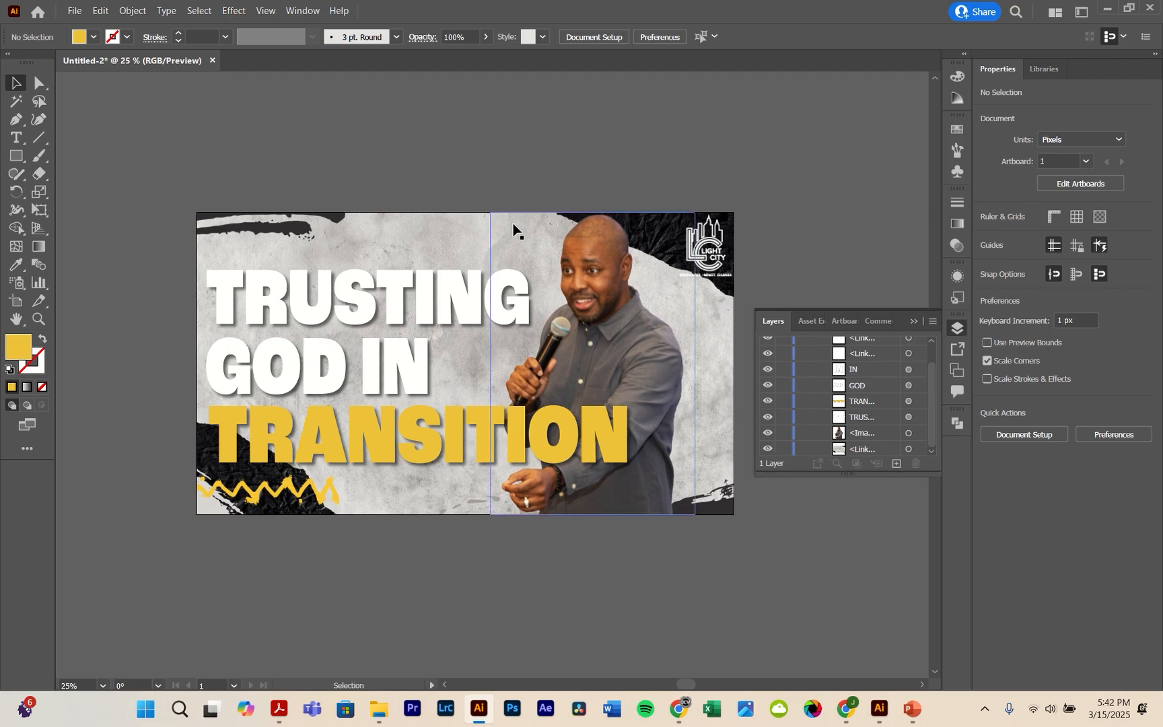
pyautogui.hscroll(1, 703, 148)
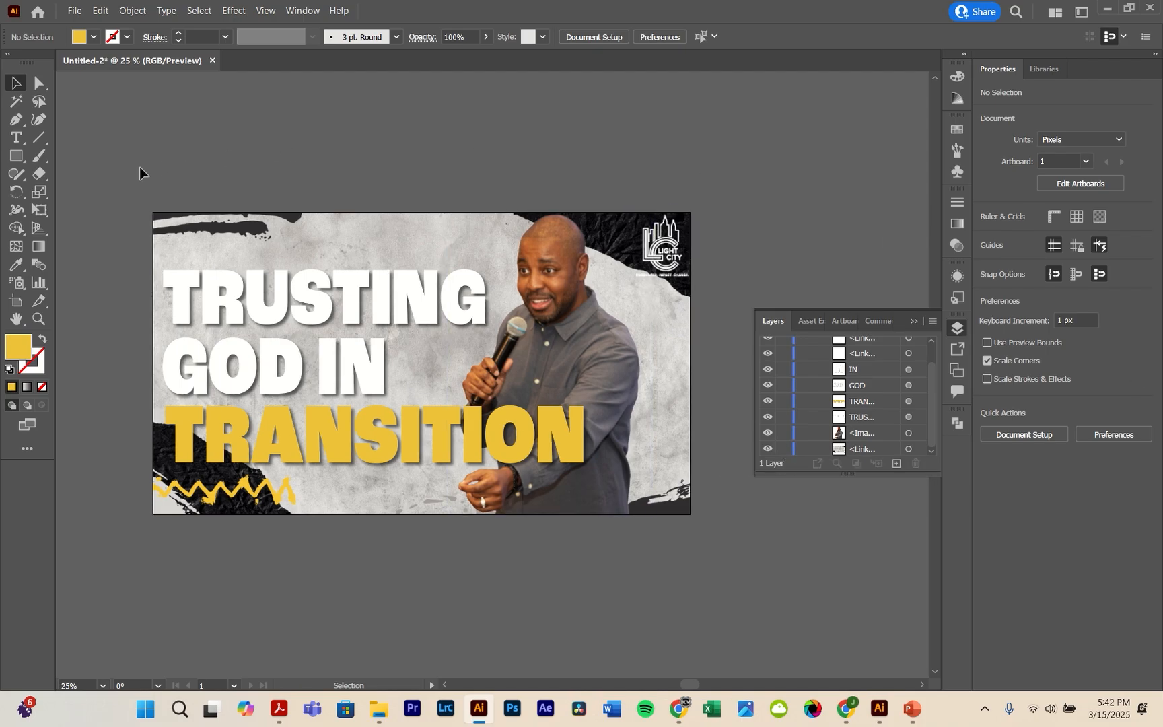
pyautogui.moveTo(139, 166); pyautogui.dragTo(714, 535)
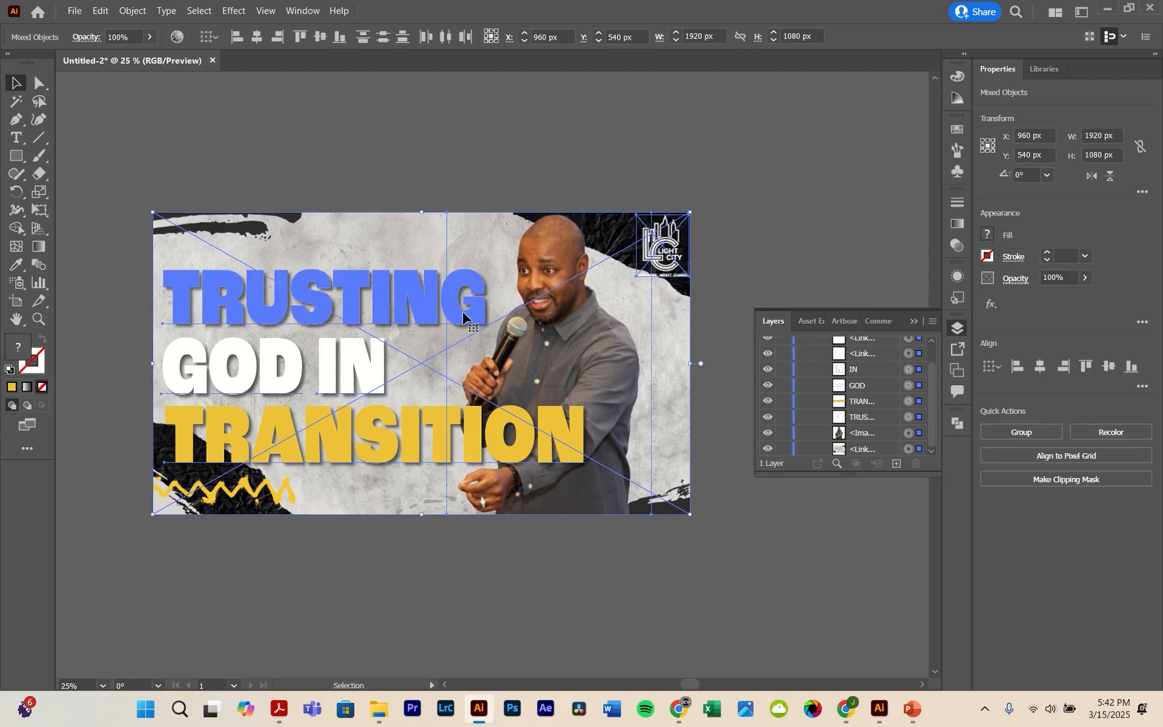
pyautogui.scroll(2, 932, 384)
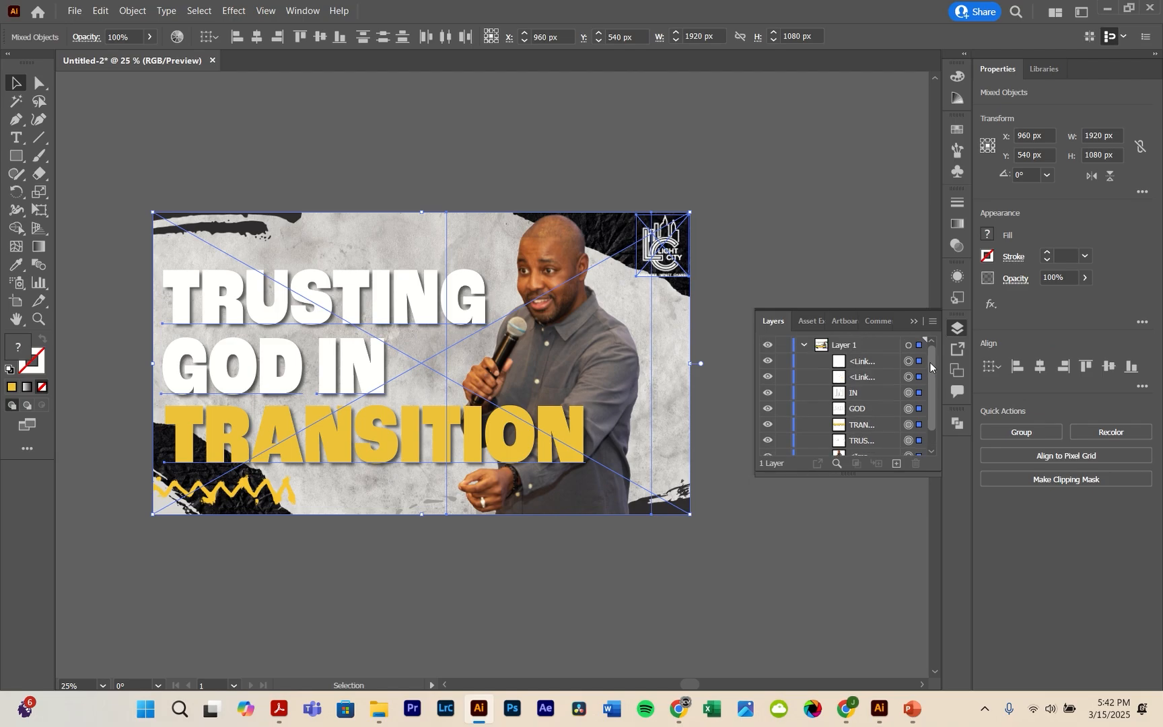
pyautogui.scroll(-2, 933, 376)
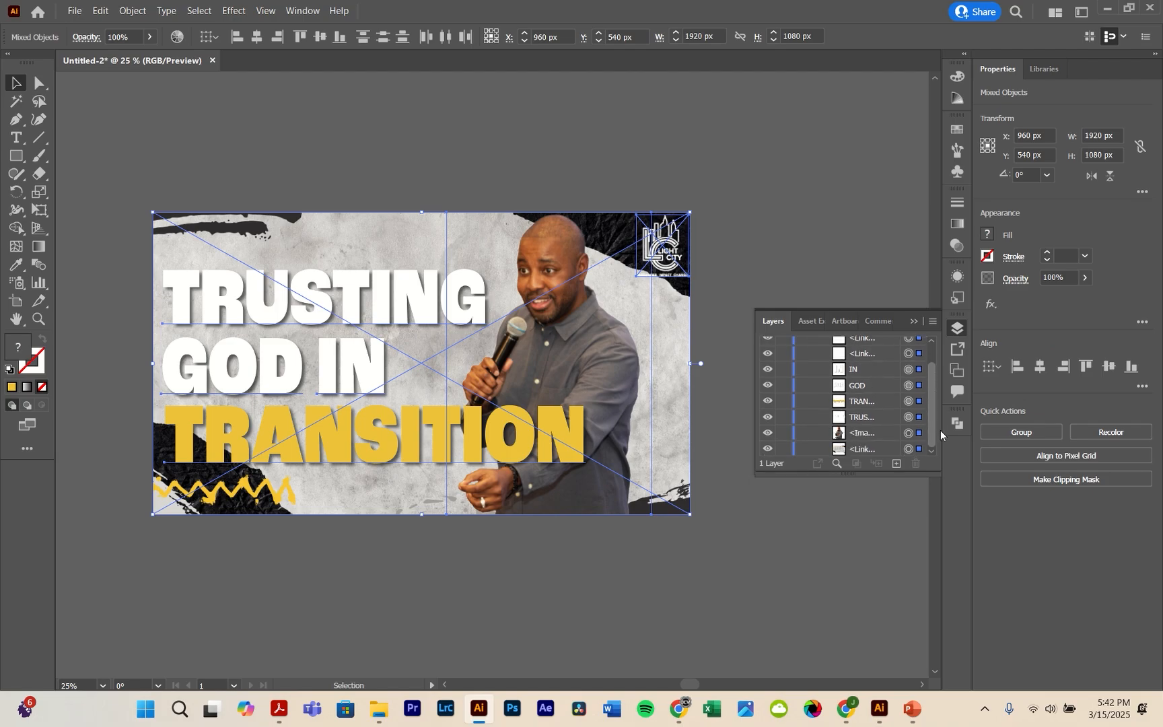
# Step: Export the selected artwork as a single PNG asset at 1x scale, after browsing the 2025 Thumbnail and Light City Services folders
pyautogui.click(74, 11)
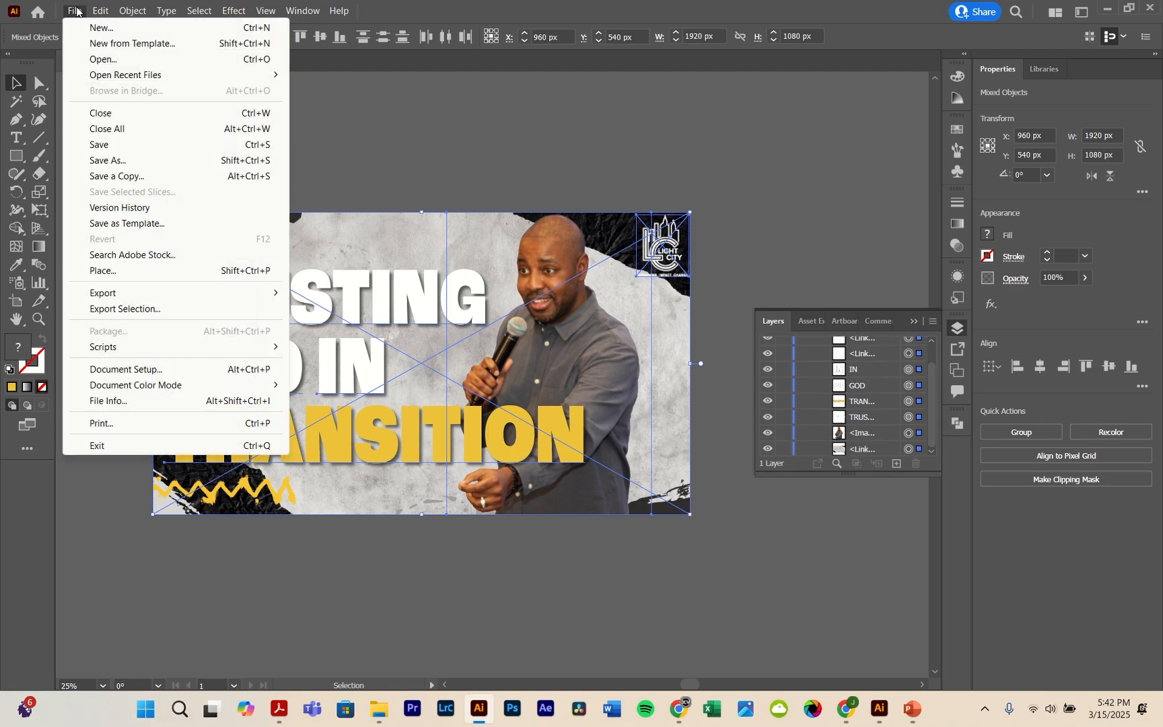
pyautogui.click(138, 309)
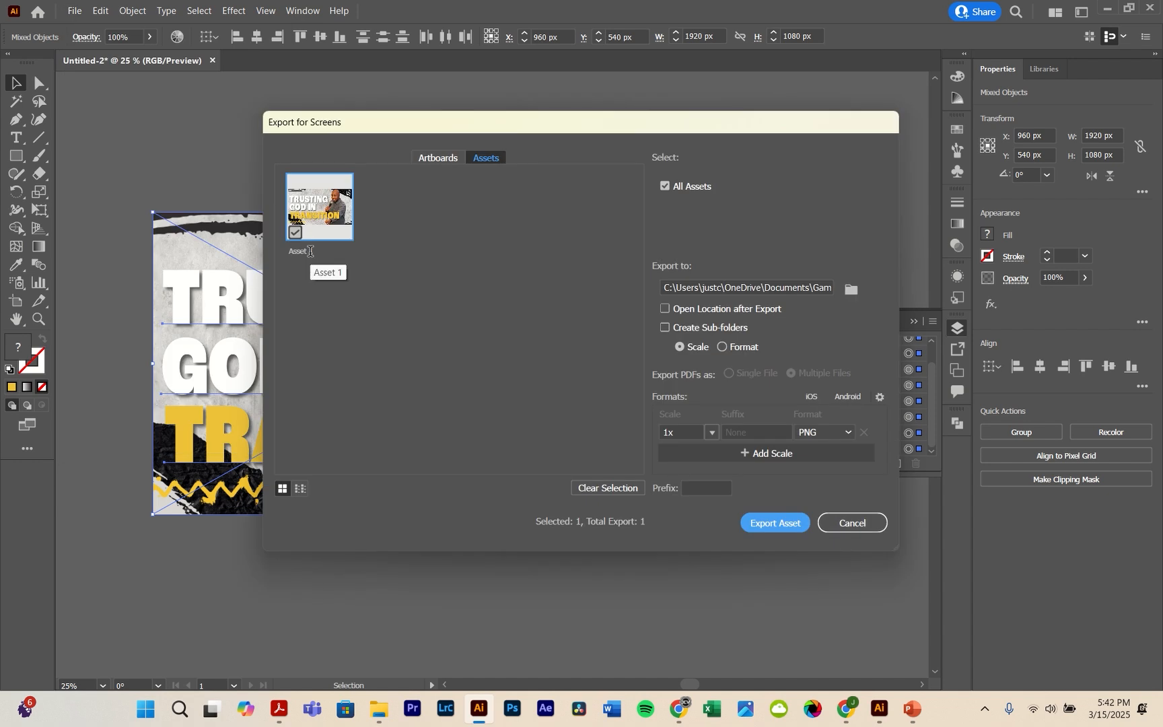
pyautogui.click(852, 290)
pyautogui.scroll(-3, 325, 364)
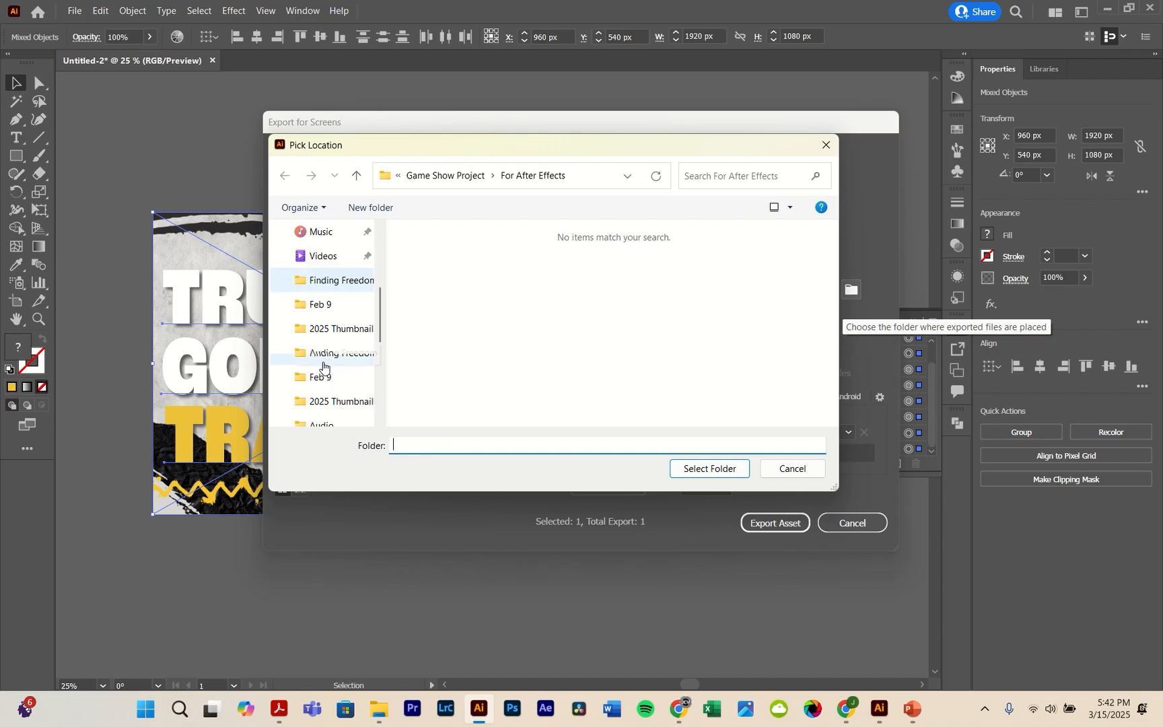
pyautogui.click(350, 330)
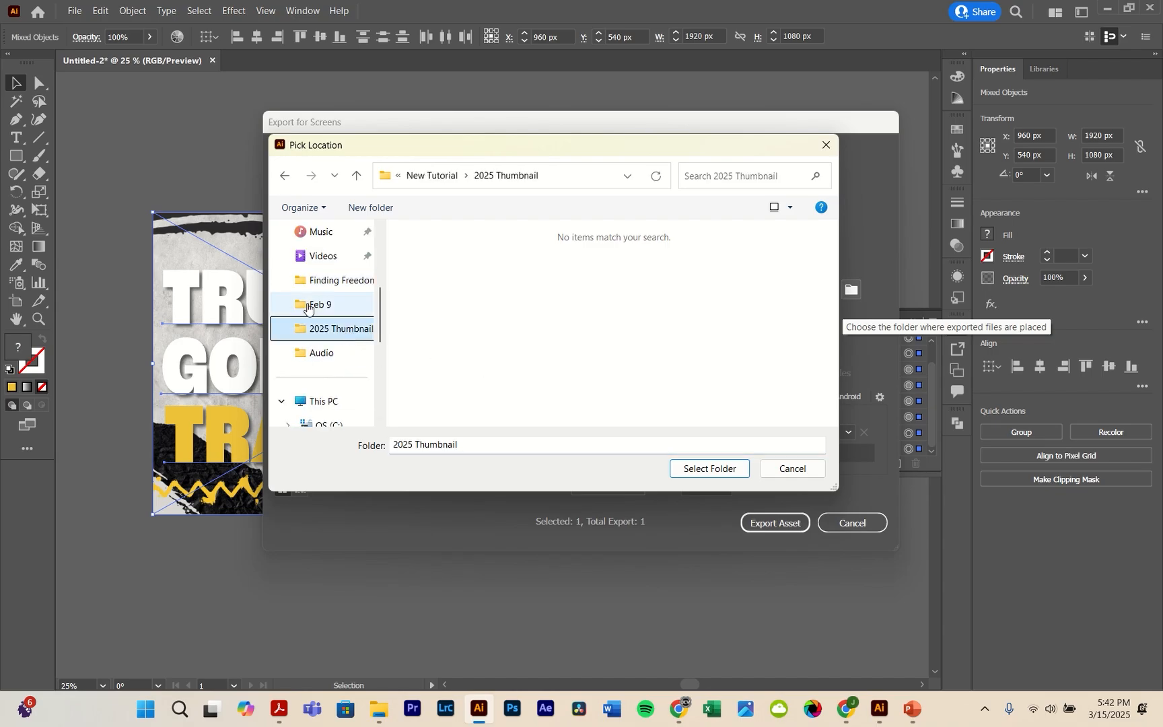
pyautogui.scroll(-5, 319, 293)
pyautogui.click(333, 304)
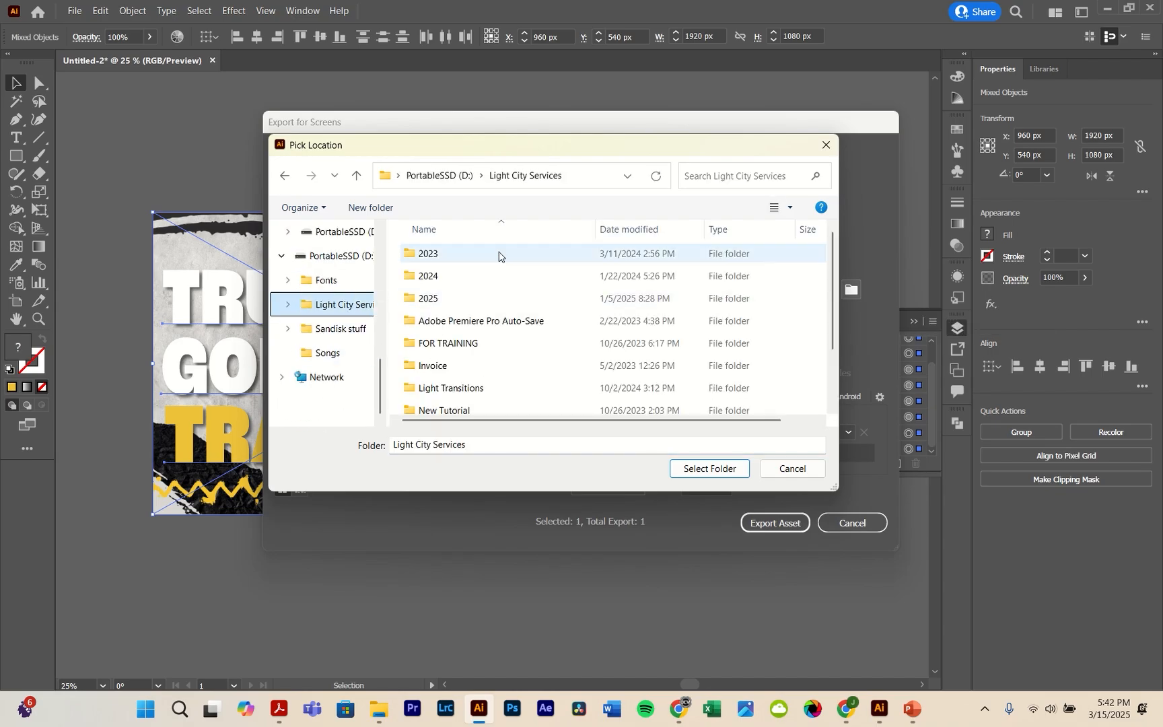
pyautogui.click(787, 470)
pyautogui.click(767, 526)
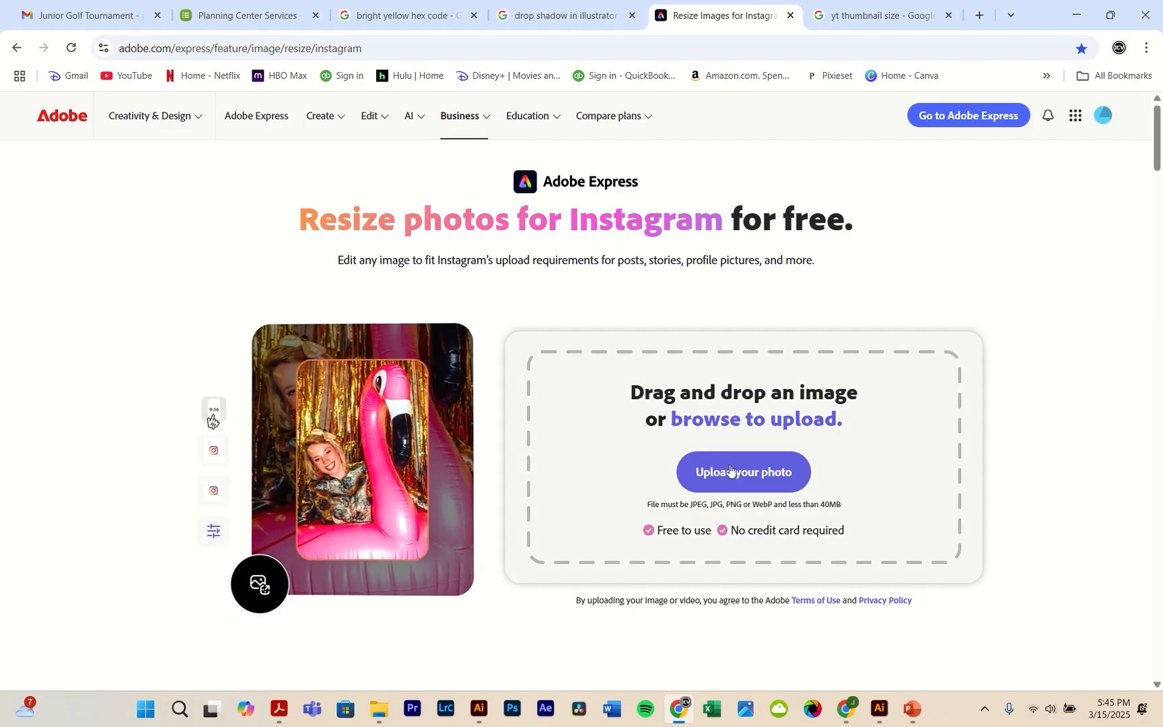
# Step: Switch to the Adobe Express image resizer in the browser and upload the exported thumbnail
pyautogui.click(730, 470)
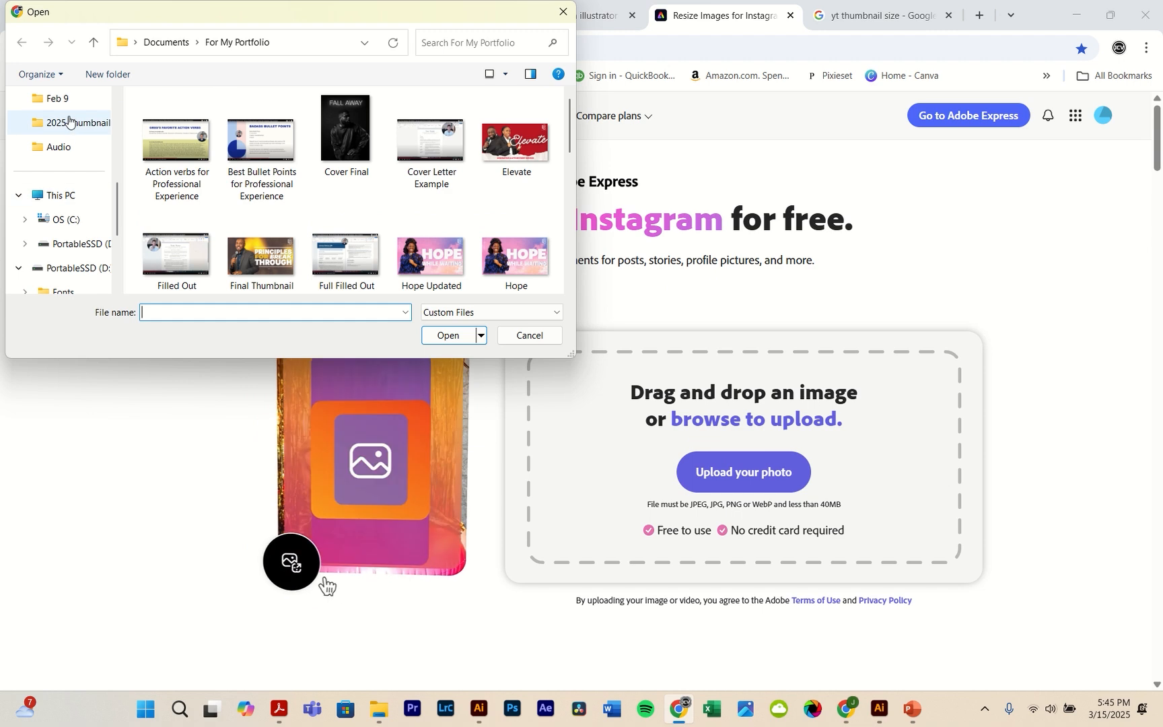
pyautogui.scroll(-2, 70, 128)
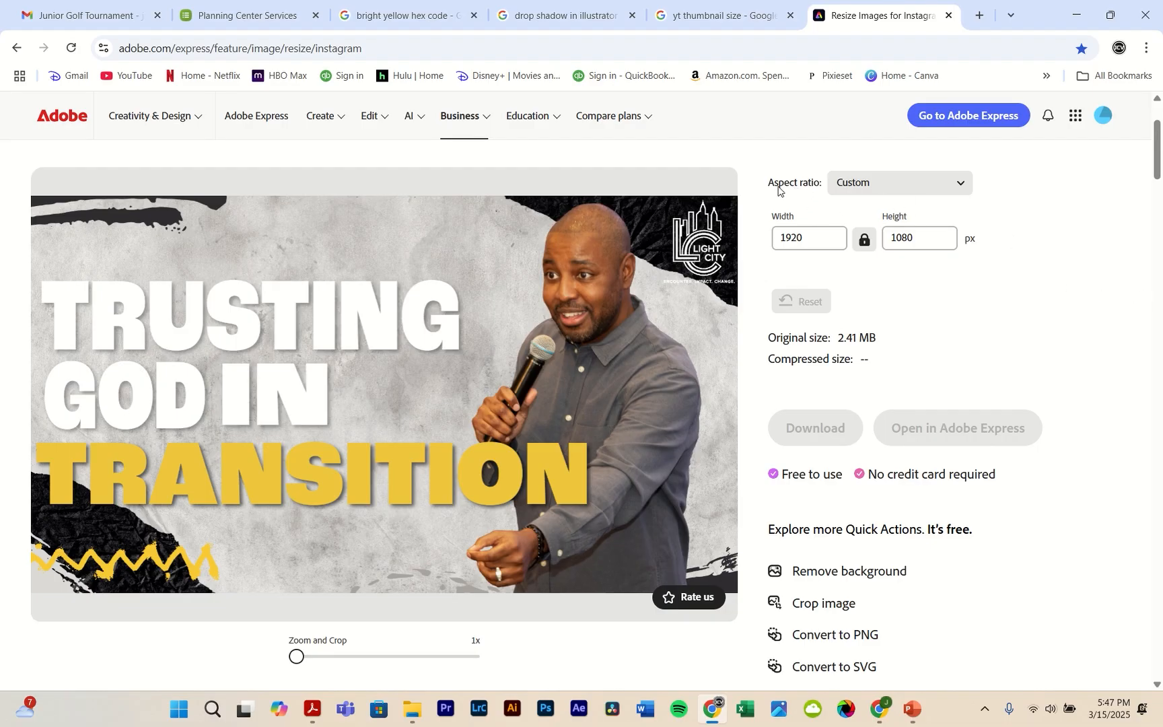
# Step: Resize the image with the YouTube Thumbnail preset, 1280 x 720, and download it
pyautogui.click(861, 186)
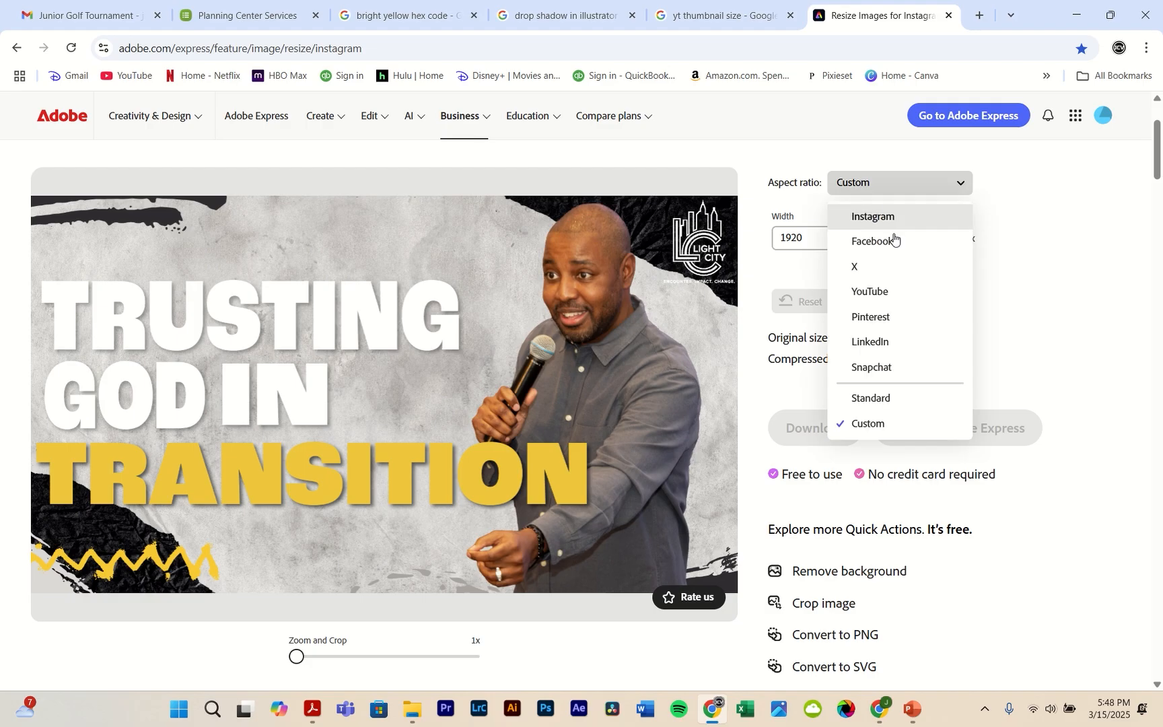
pyautogui.click(896, 292)
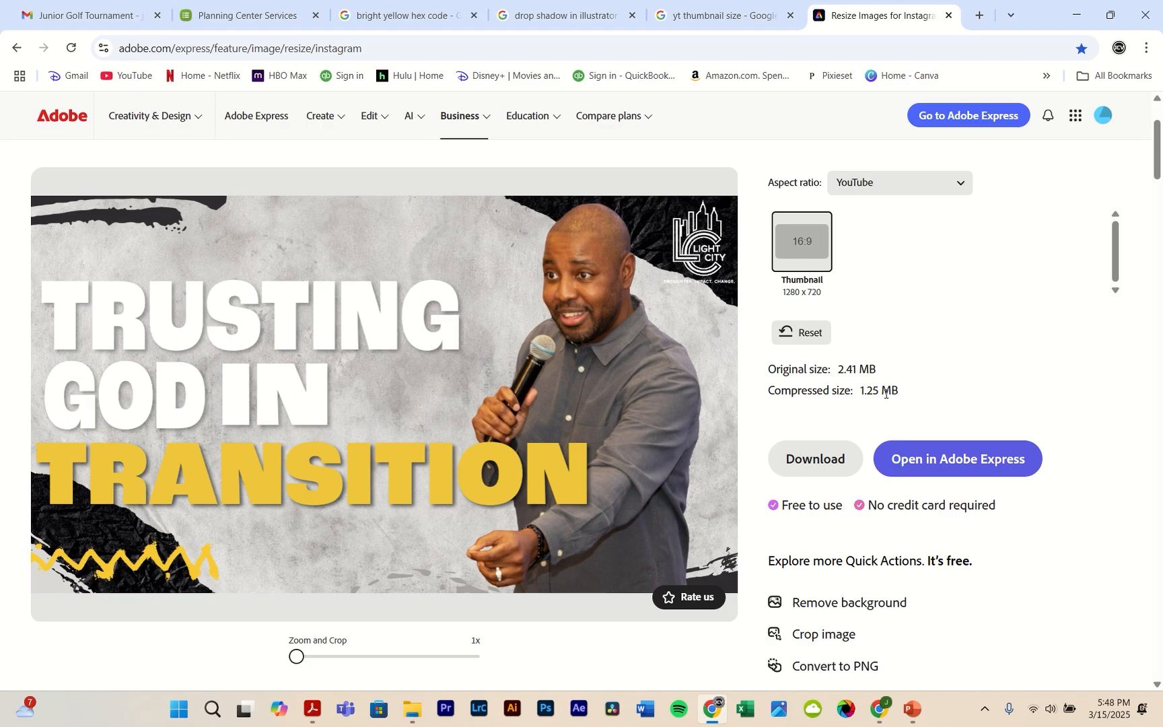
pyautogui.click(827, 460)
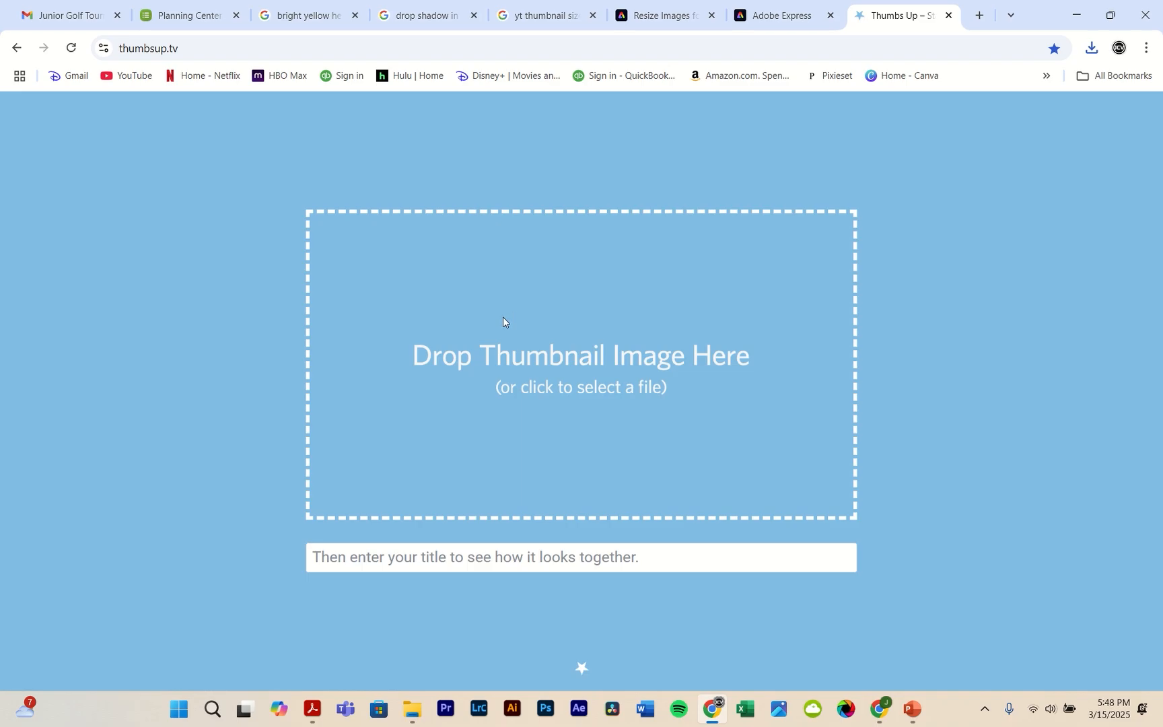
# Step: Load the thumbnail into thumbsup.tv and examine its web browser previews, from the large home view down to the channel page
pyautogui.click(467, 323)
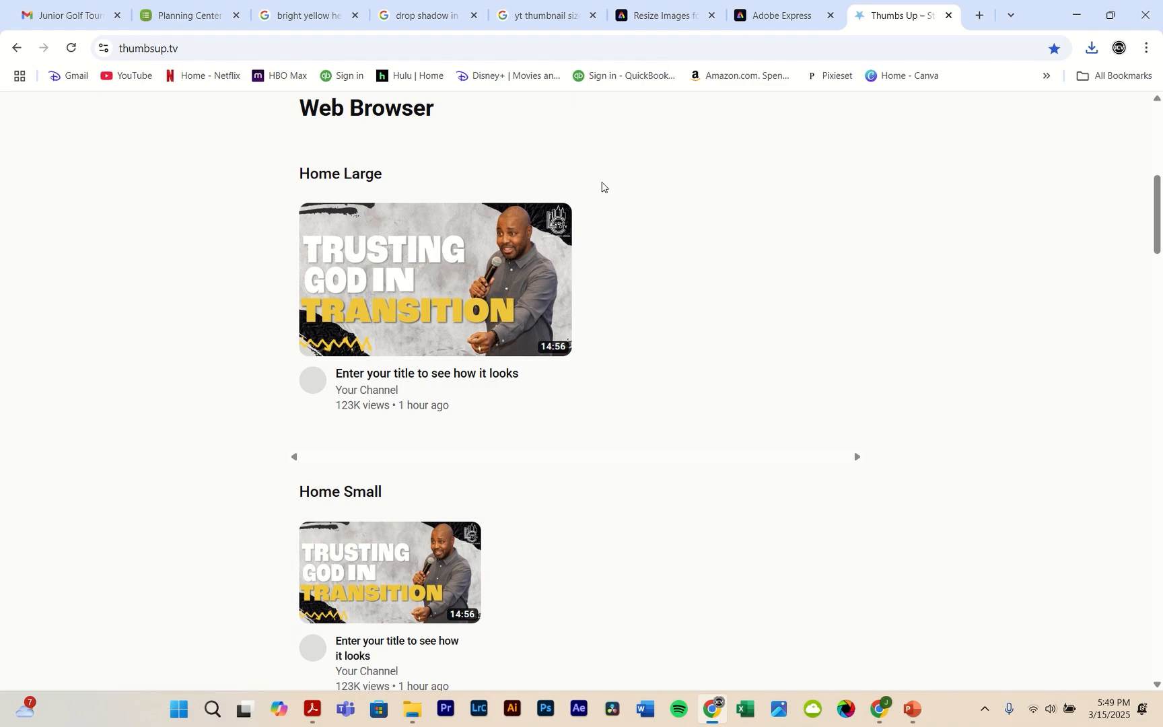
pyautogui.scroll(-3, 281, 291)
pyautogui.scroll(-2, 343, 269)
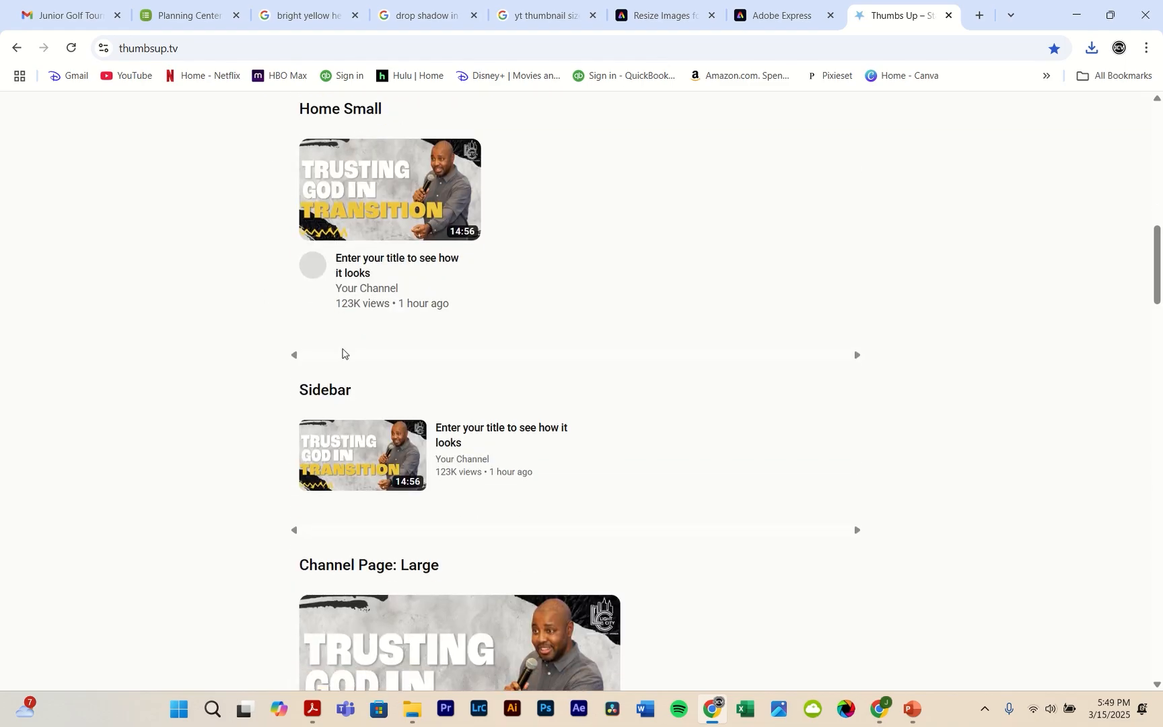
# Step: Examine the thumbnail in the sidebar, channel page, history, watch later and mobile previews
pyautogui.scroll(-2, 343, 351)
pyautogui.scroll(-2, 410, 350)
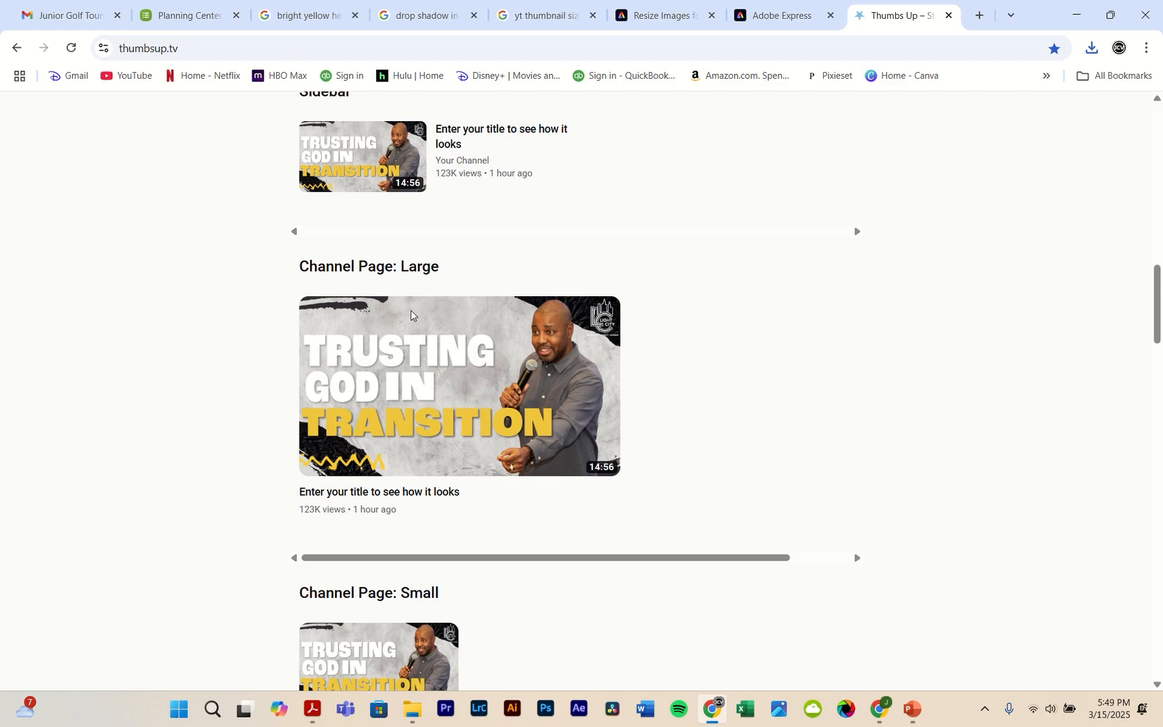
pyautogui.scroll(-4, 412, 315)
pyautogui.scroll(-5, 329, 350)
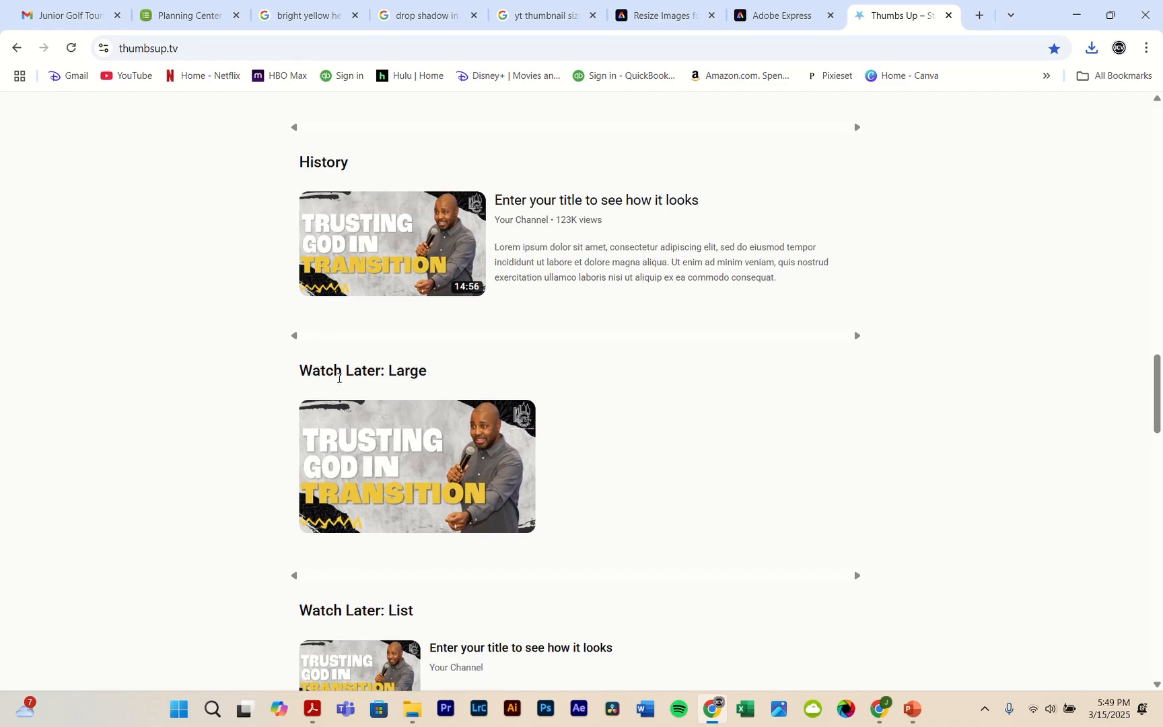
pyautogui.scroll(-9, 338, 378)
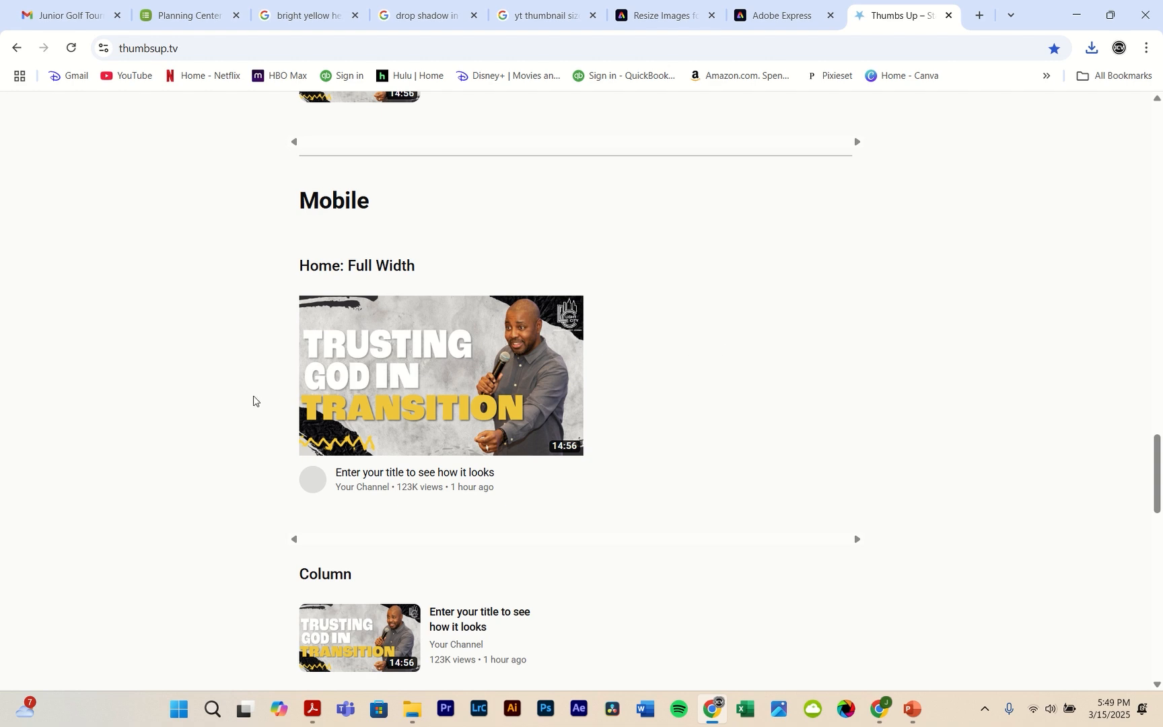
pyautogui.scroll(-1, 416, 379)
# Step: Review the Home Large and Home Small web browser previews again, along with the image drop area and title field above them
pyautogui.scroll(18, 415, 379)
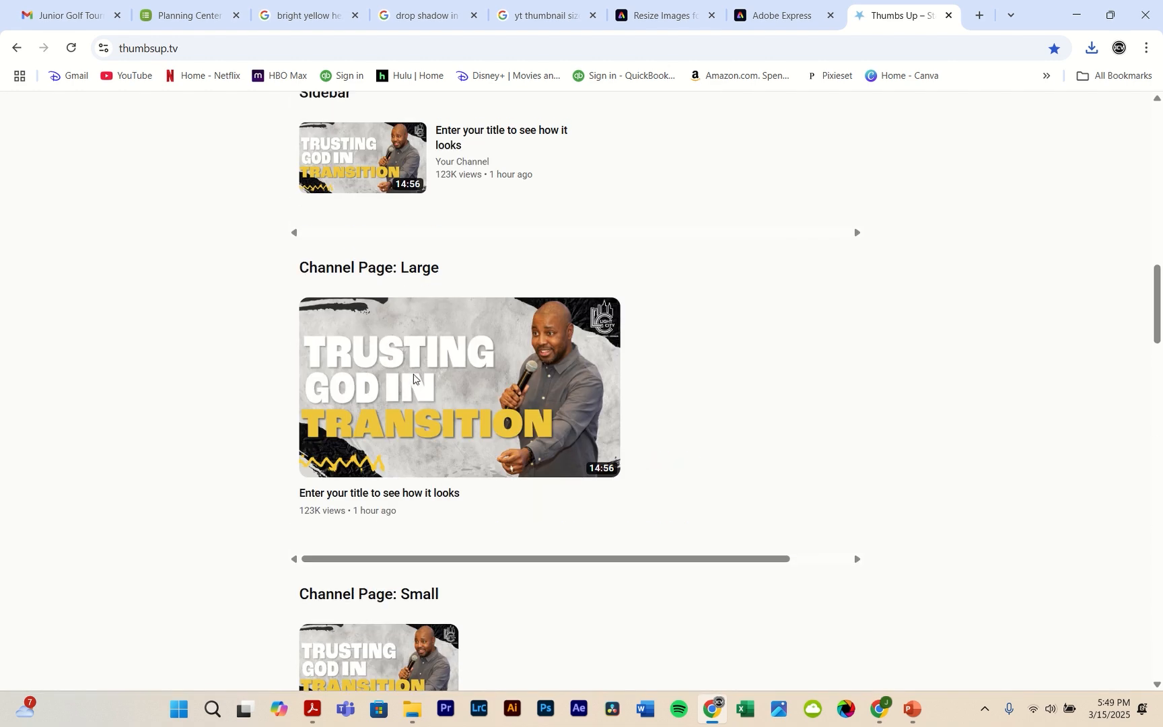
pyautogui.scroll(10, 413, 373)
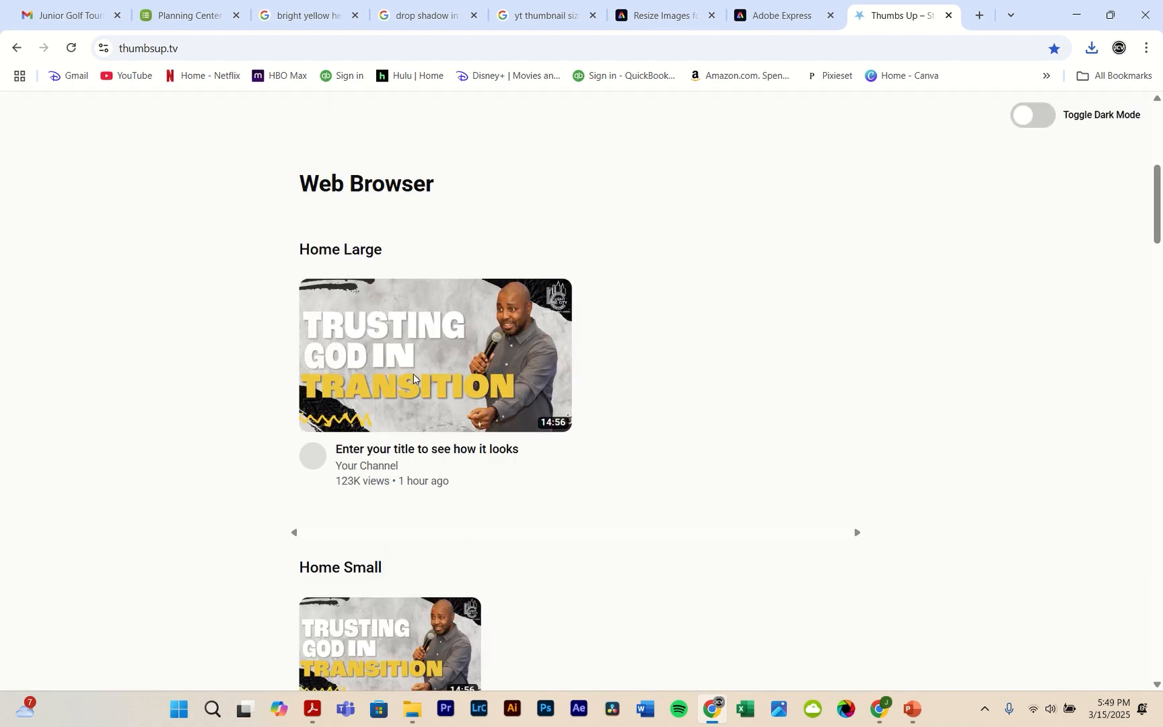
pyautogui.scroll(-1, 413, 374)
pyautogui.scroll(-1, 209, 219)
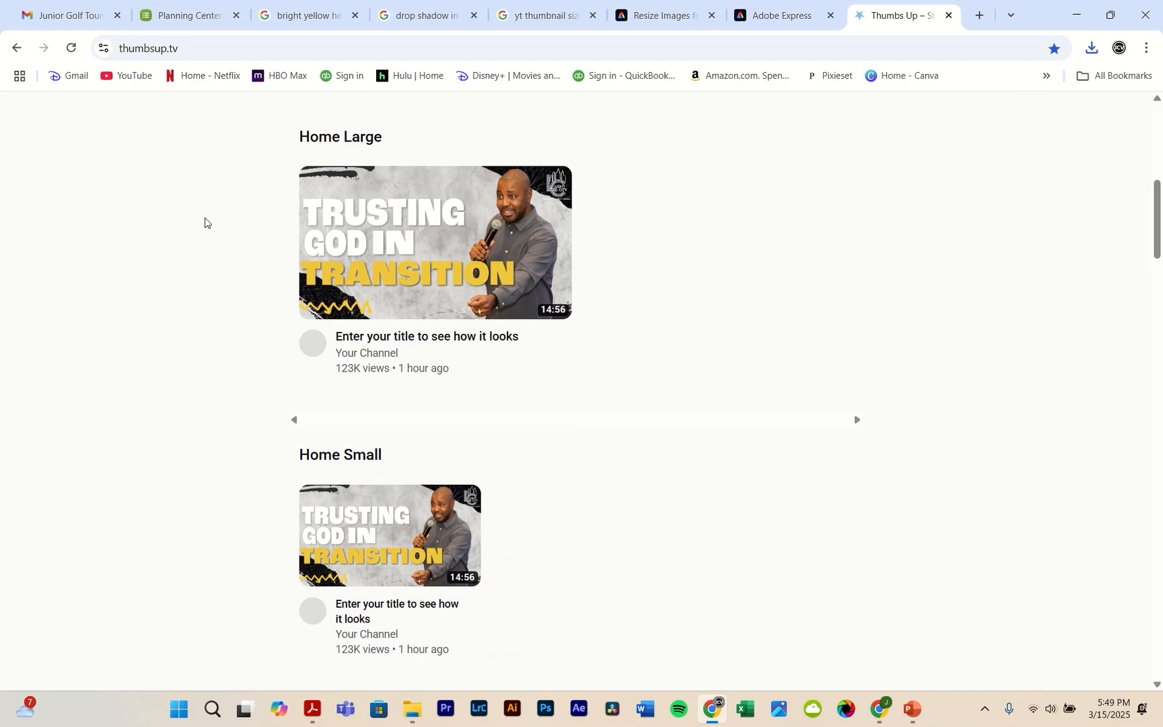
pyautogui.scroll(2, 205, 222)
pyautogui.scroll(-1, 591, 221)
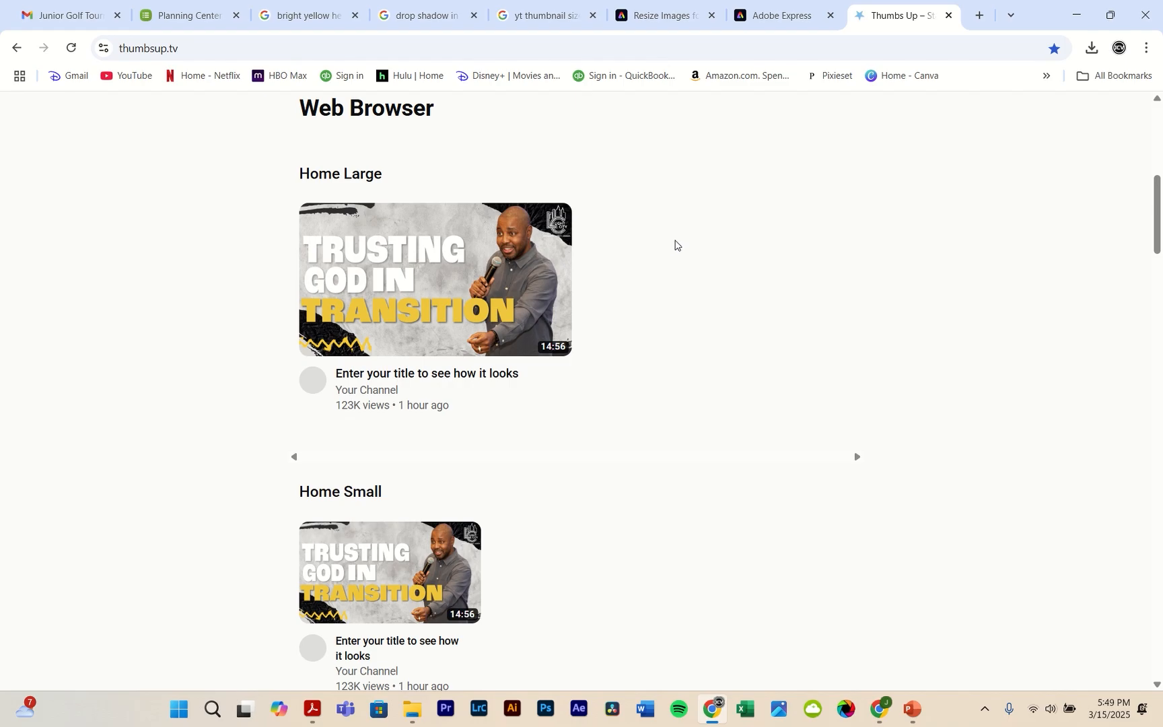
pyautogui.scroll(-2, 676, 245)
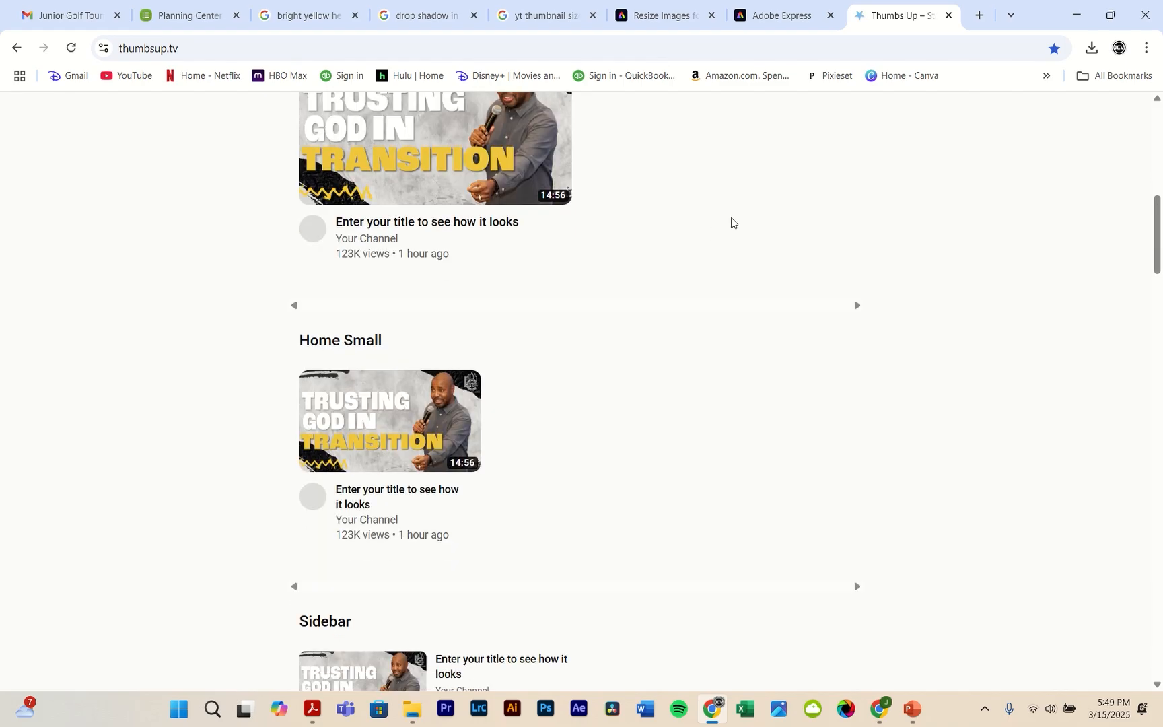
pyautogui.scroll(3, 732, 223)
pyautogui.scroll(3, 730, 219)
pyautogui.scroll(-2, 659, 227)
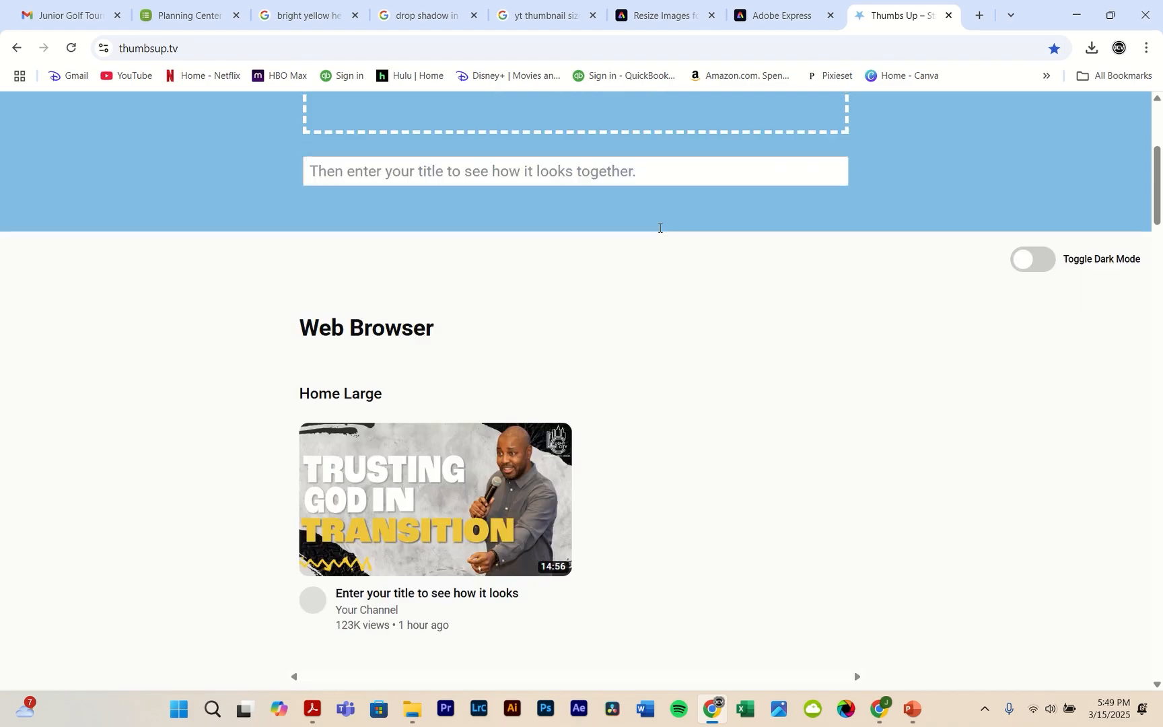
pyautogui.scroll(3, 659, 227)
pyautogui.scroll(2, 659, 227)
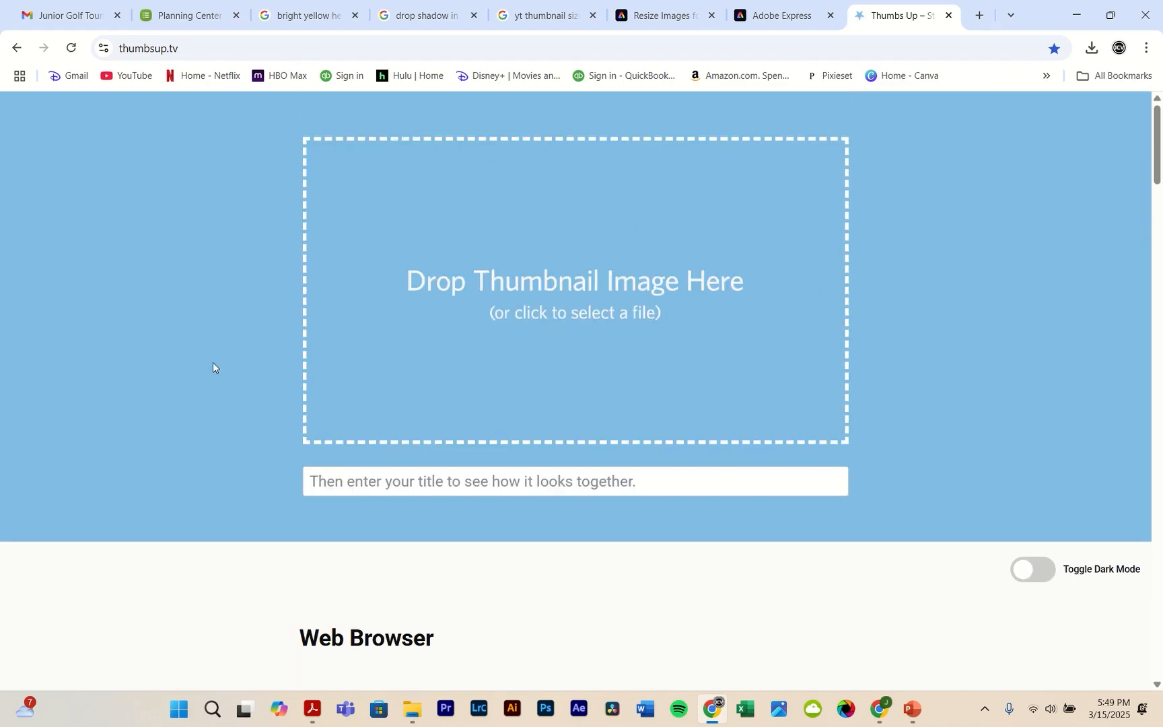
pyautogui.scroll(-5, 212, 329)
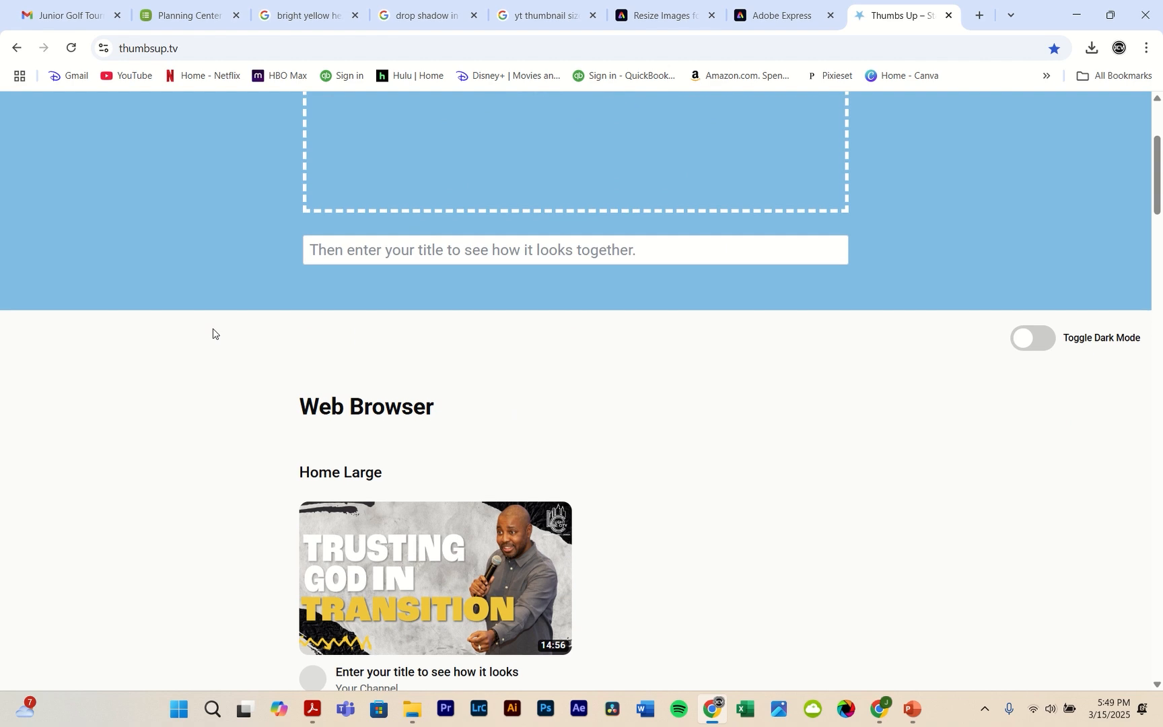